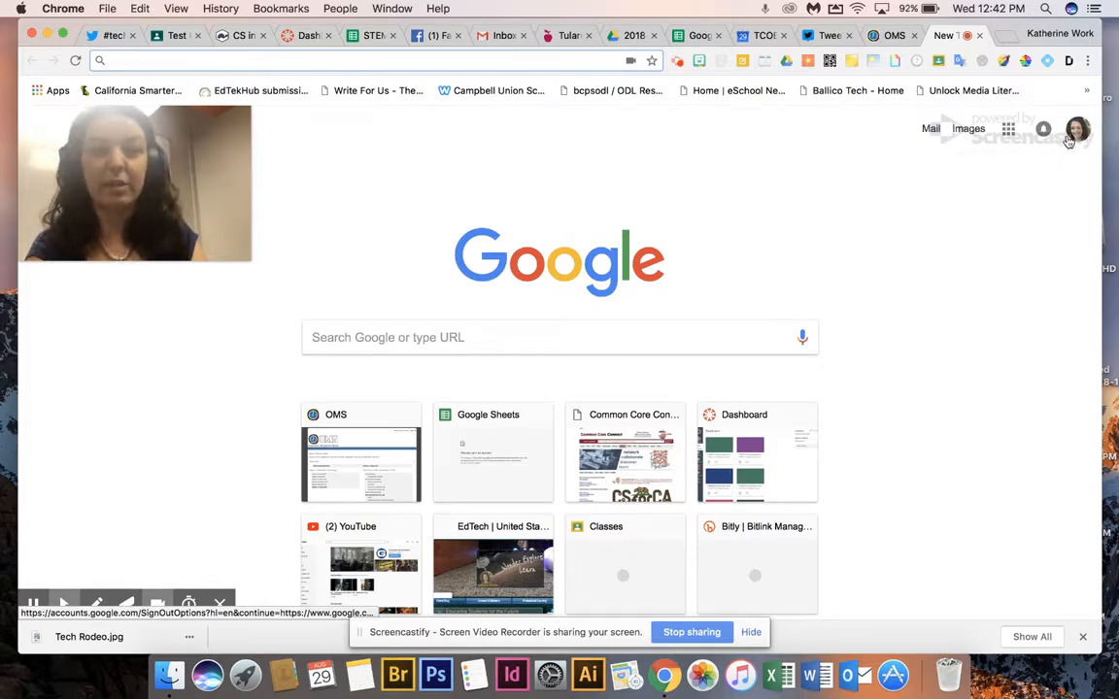
# Open Google Classroom at classroom.google.com.
pyautogui.click(1010, 132)
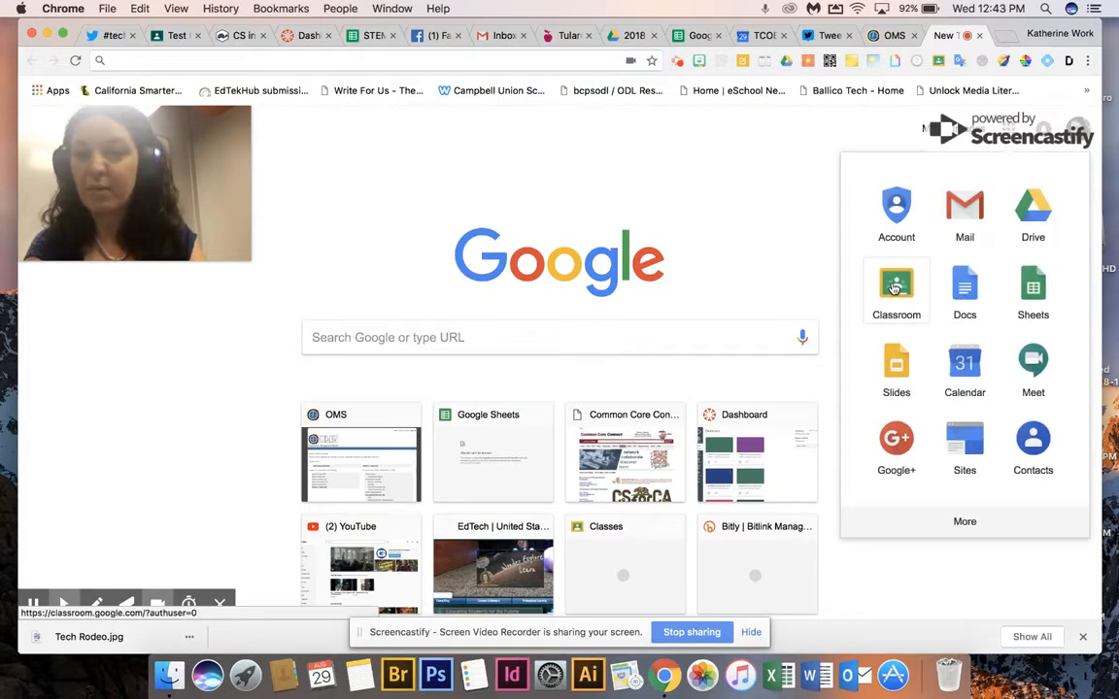
pyautogui.click(662, 193)
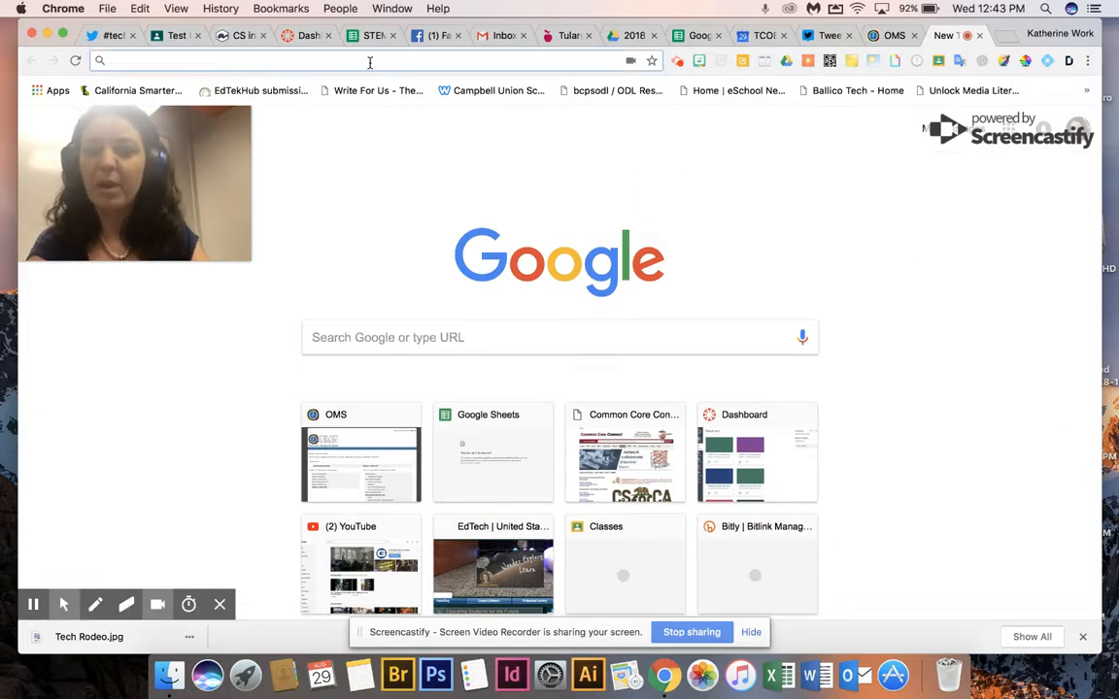
pyautogui.write('classroom.google.com')
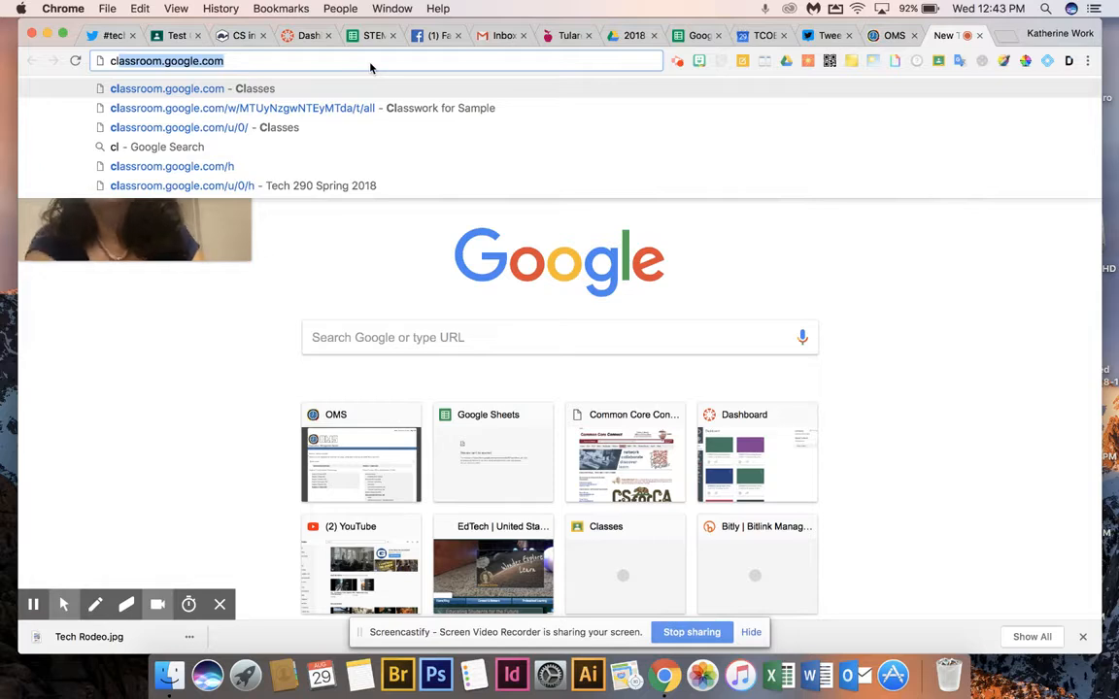
pyautogui.press('Return')
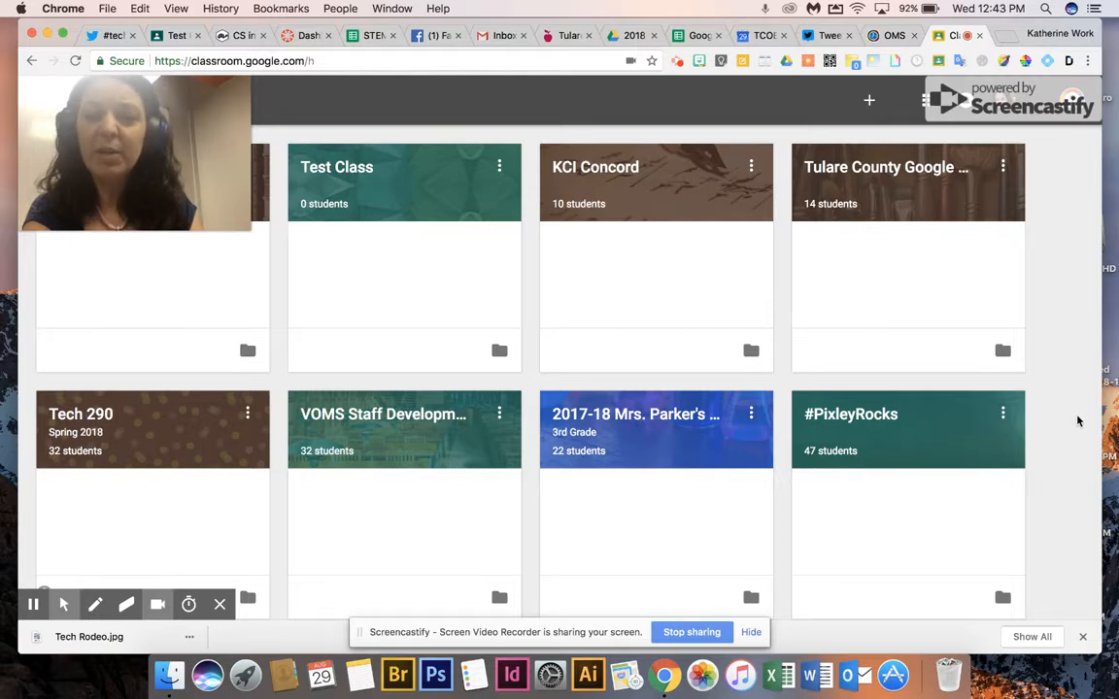
# Open Test Class from the class list and show the post options available in its stream.
pyautogui.scroll(-5, 1079, 421)
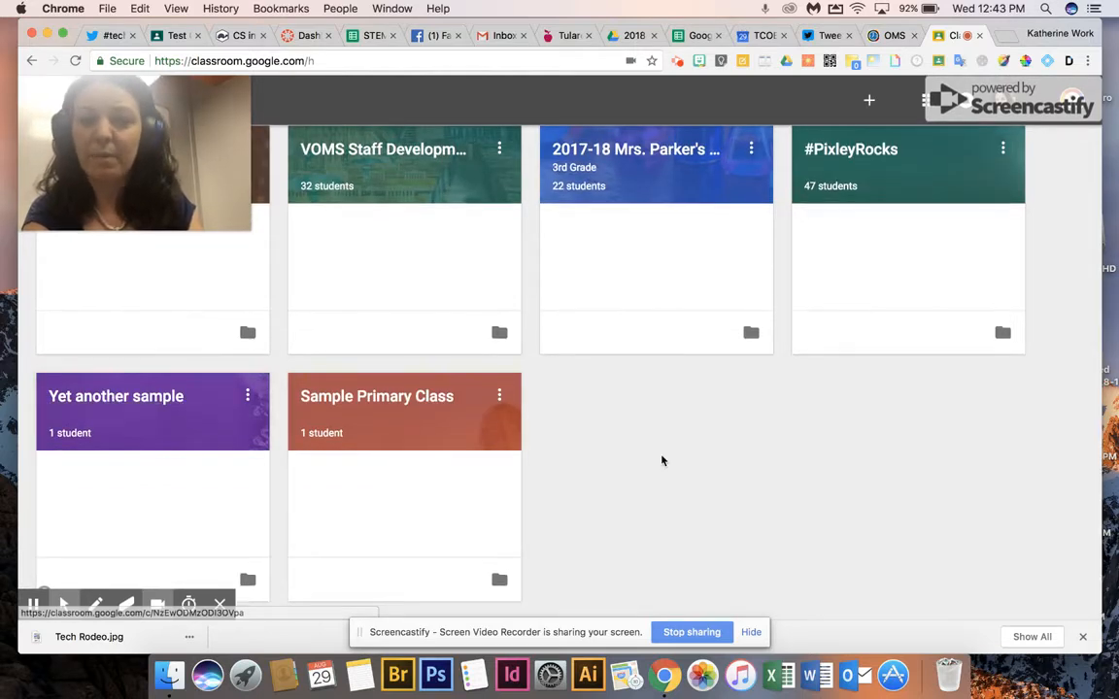
pyautogui.scroll(5, 663, 460)
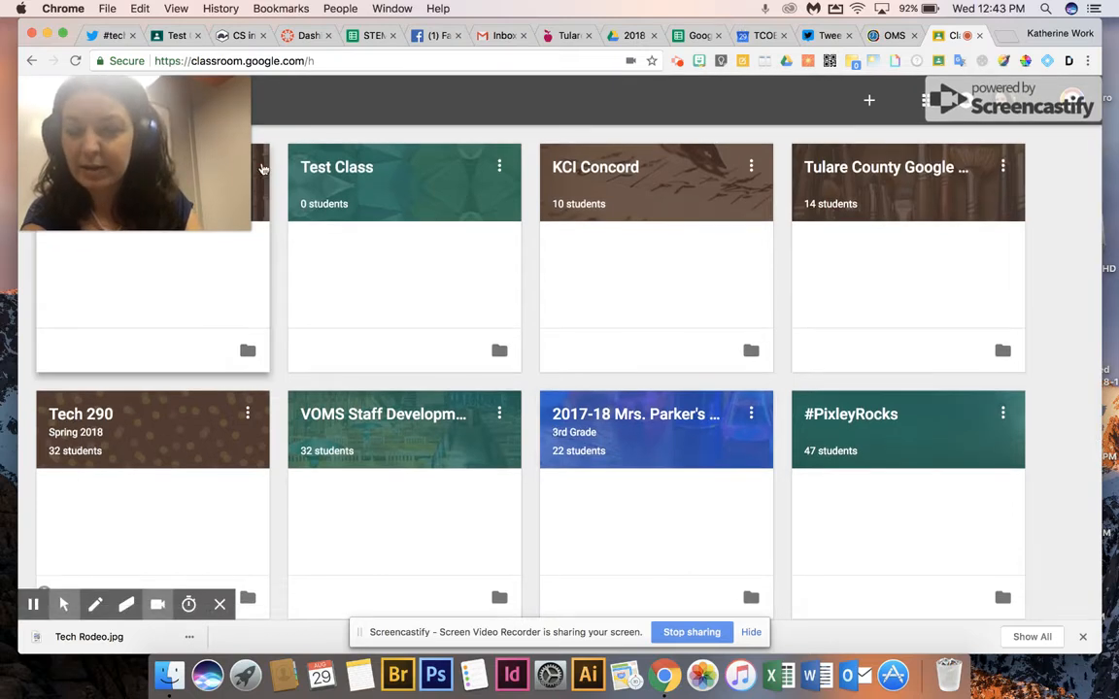
pyautogui.click(260, 169)
pyautogui.click(93, 297)
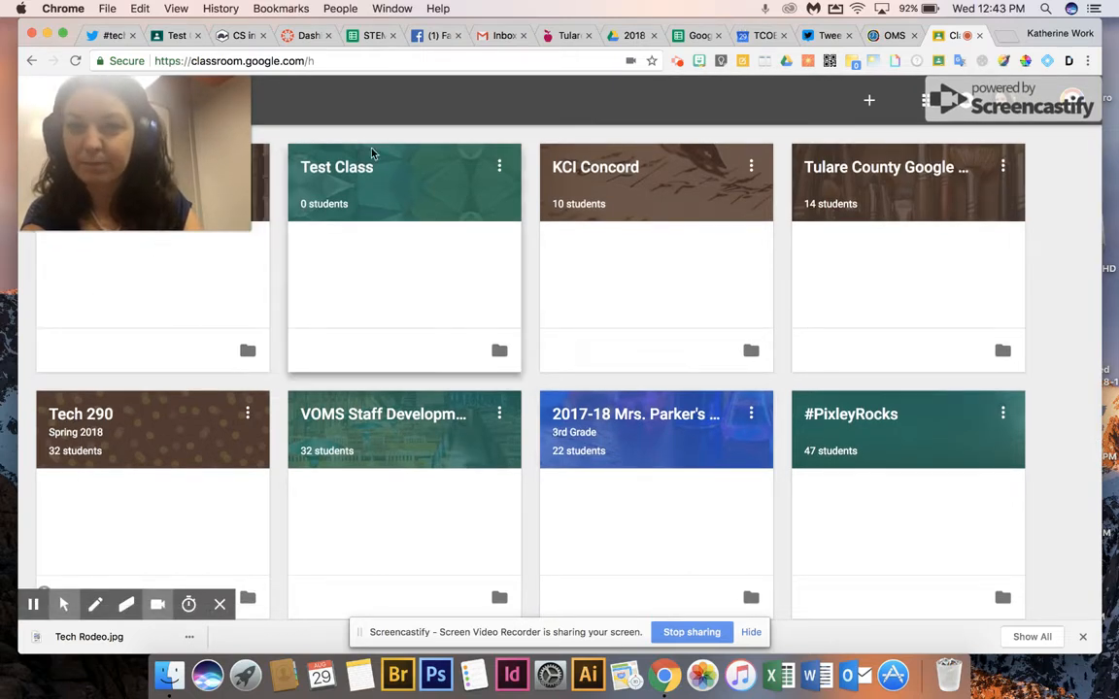
pyautogui.click(340, 170)
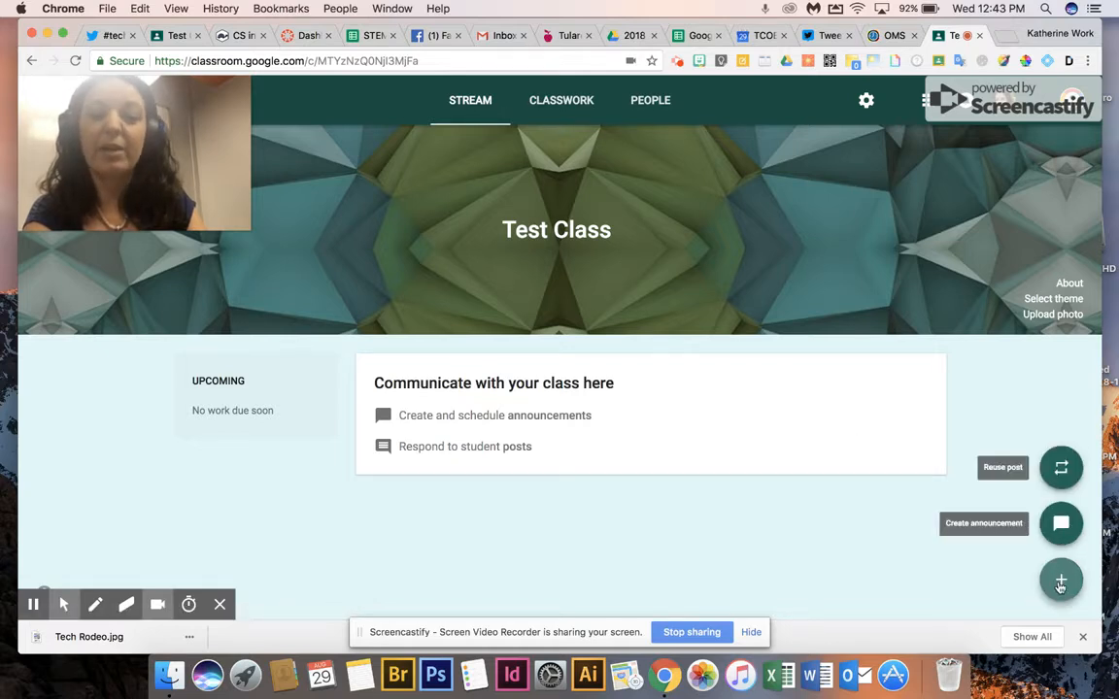
pyautogui.moveTo(1057, 579)
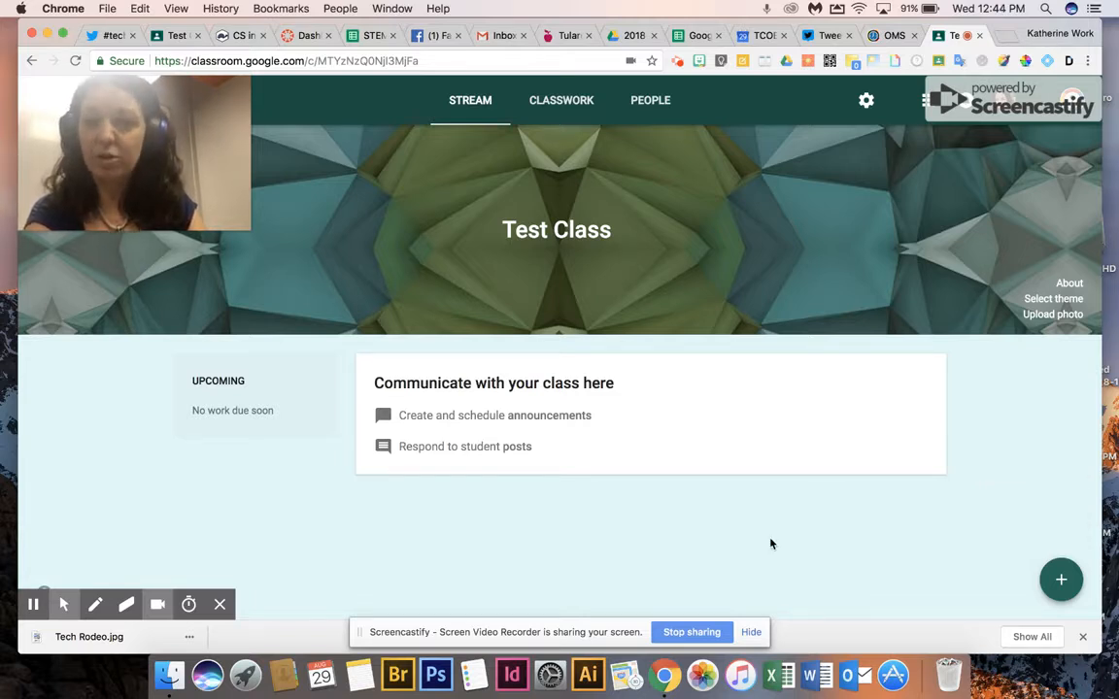
# Start a new assignment in the Classwork section of Test Class.
pyautogui.click(571, 108)
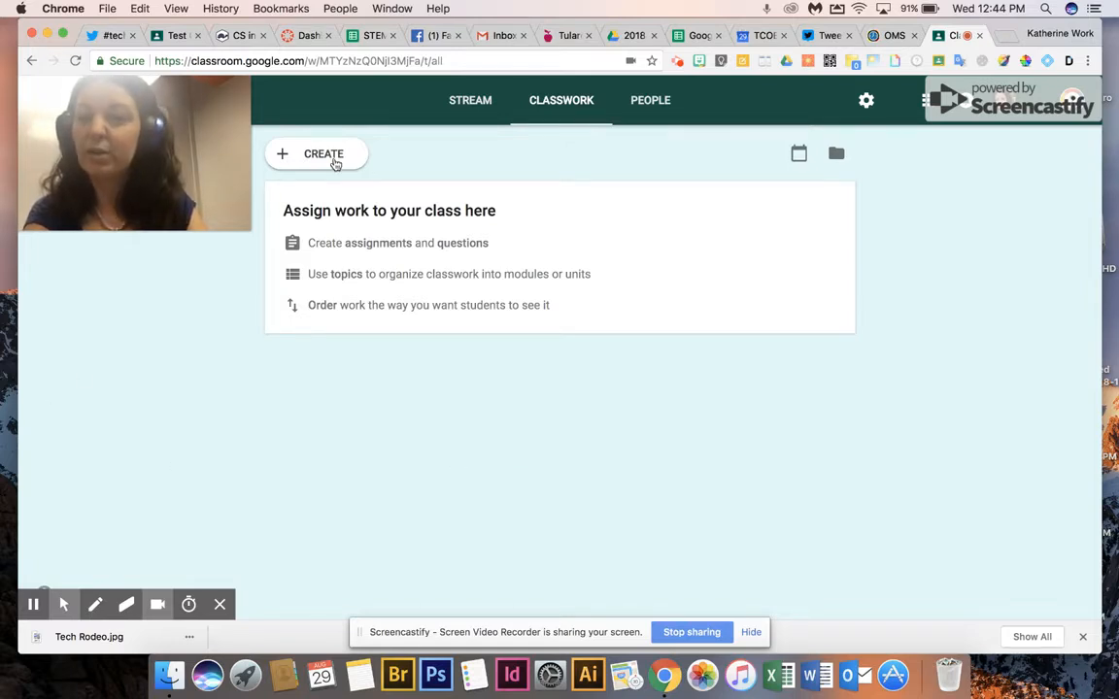
pyautogui.click(331, 156)
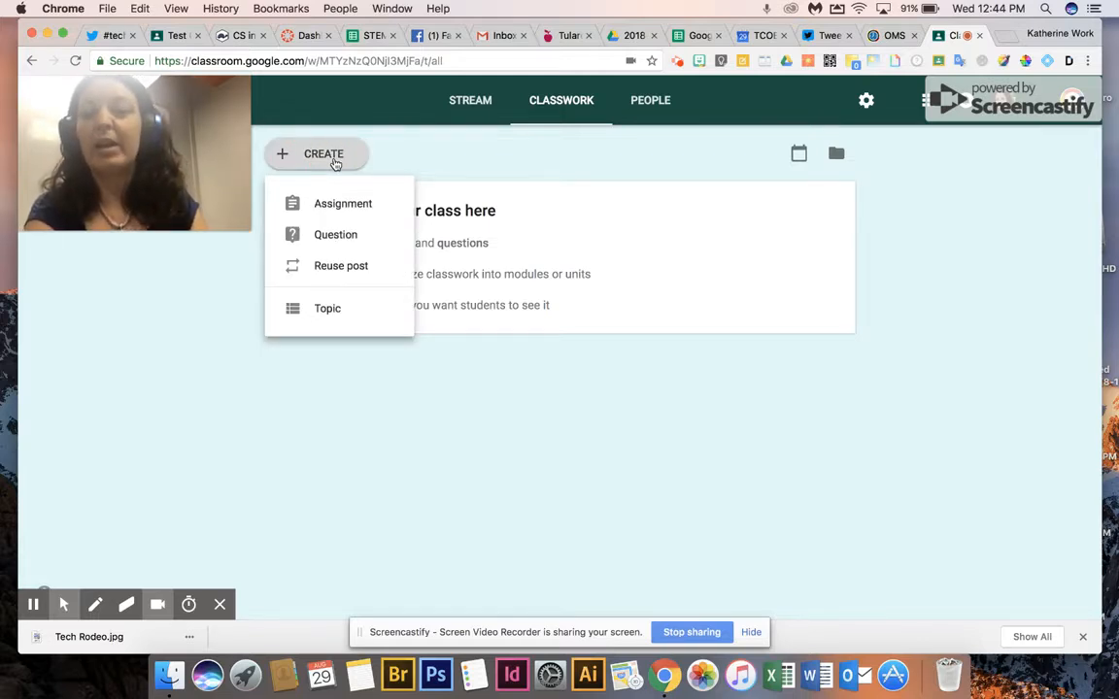
pyautogui.click(333, 211)
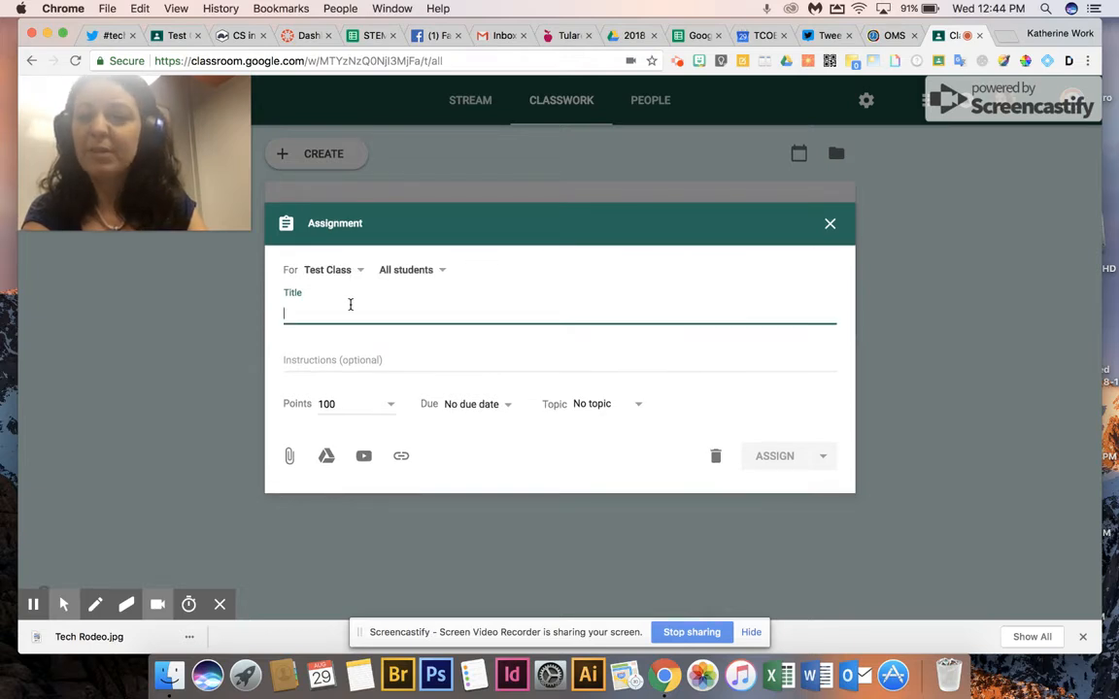
# Try adding the KCI Concord and Tech 290 classes to the assignment, deselect them, and check the student selection options.
pyautogui.click(357, 271)
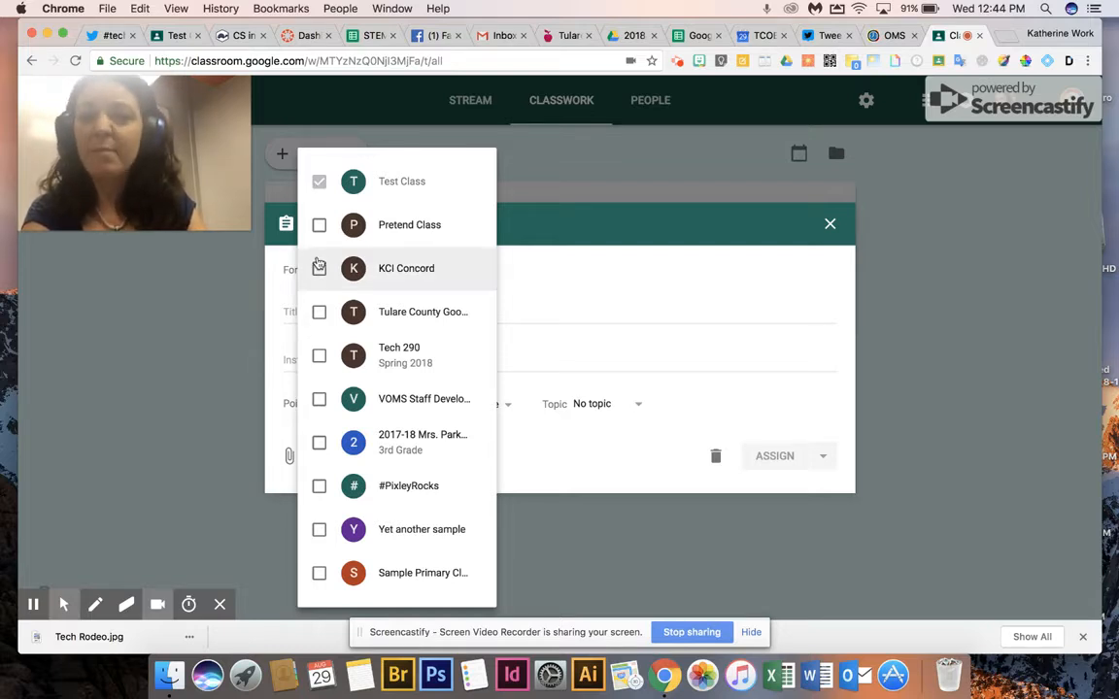
pyautogui.click(318, 266)
pyautogui.click(319, 356)
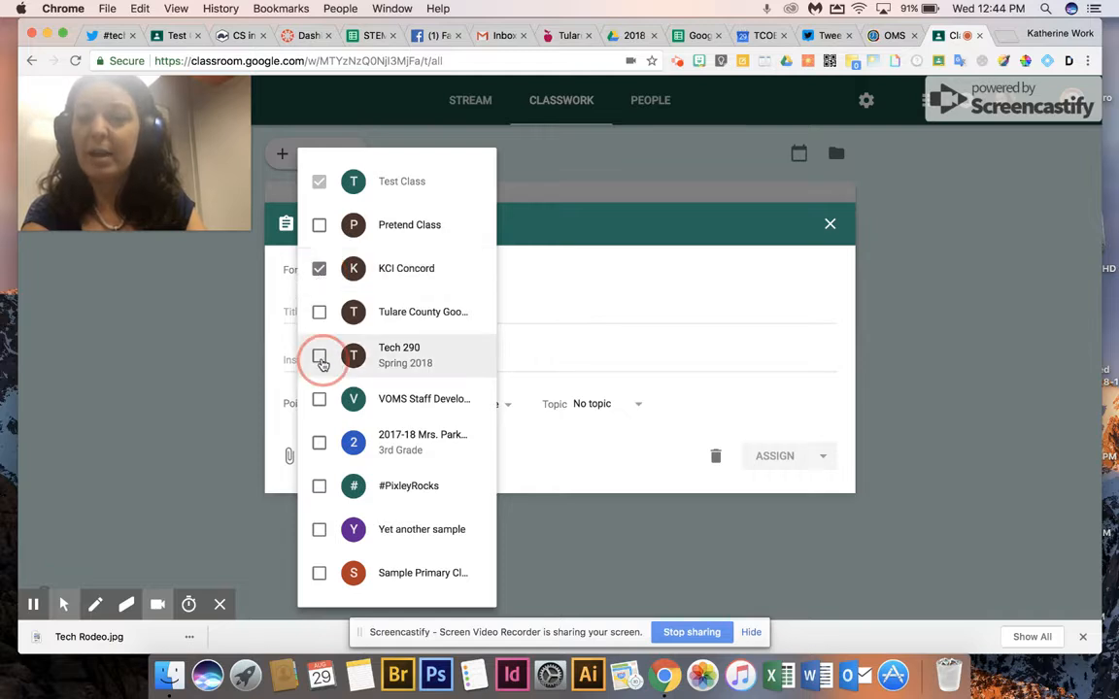
pyautogui.click(320, 400)
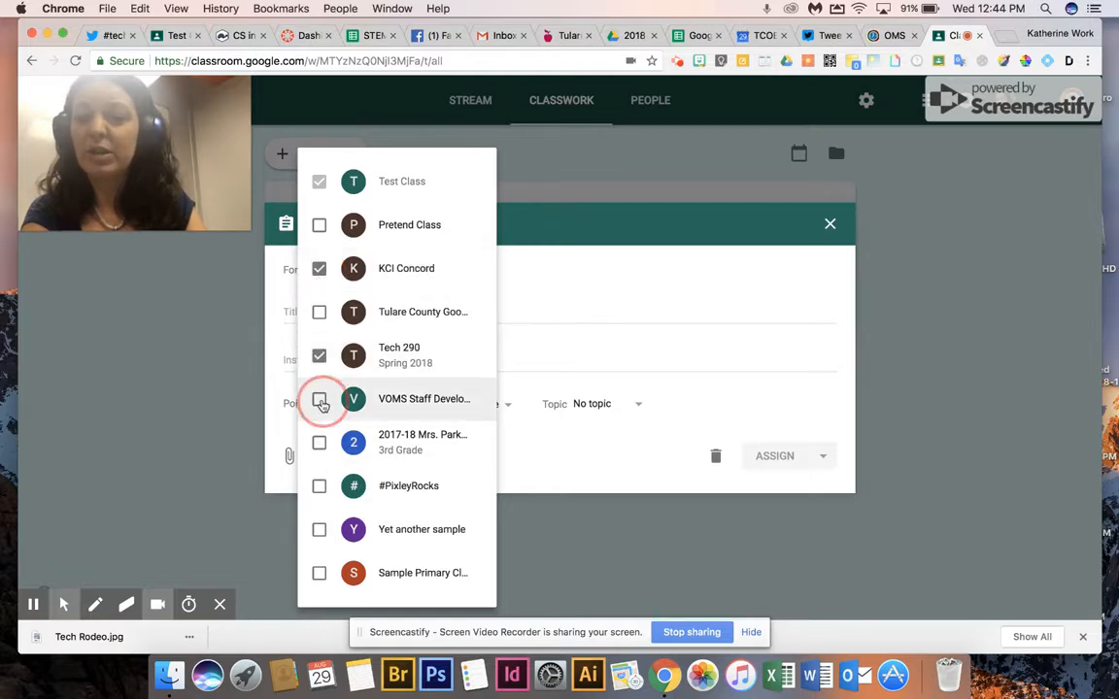
pyautogui.click(320, 401)
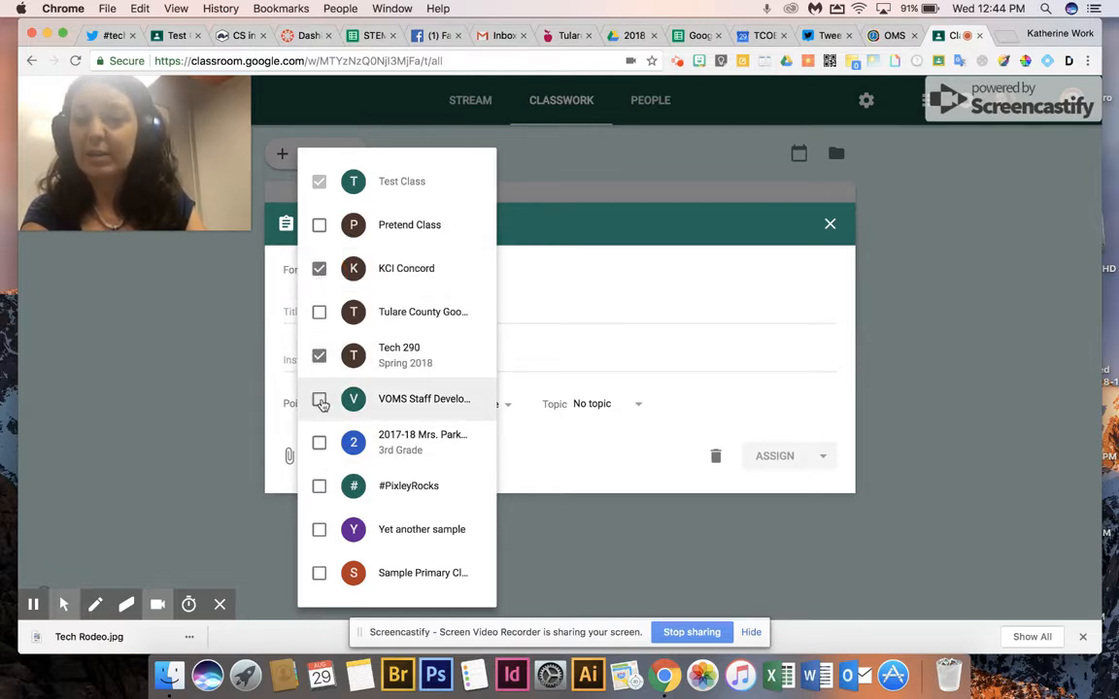
pyautogui.click(319, 355)
pyautogui.click(319, 268)
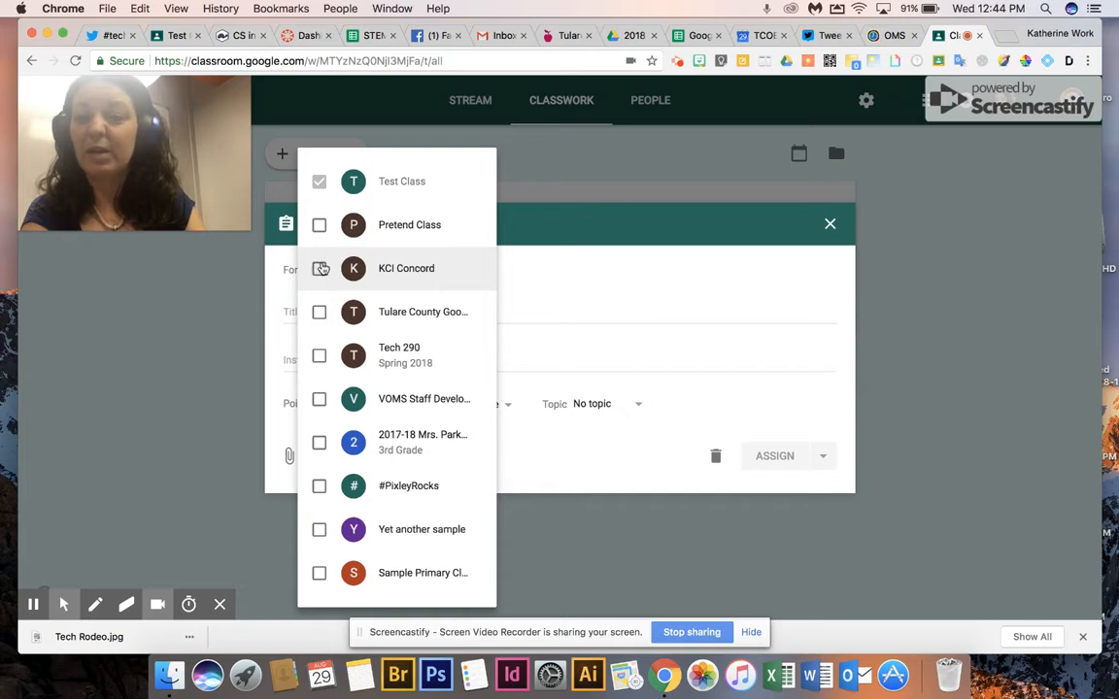
pyautogui.click(637, 293)
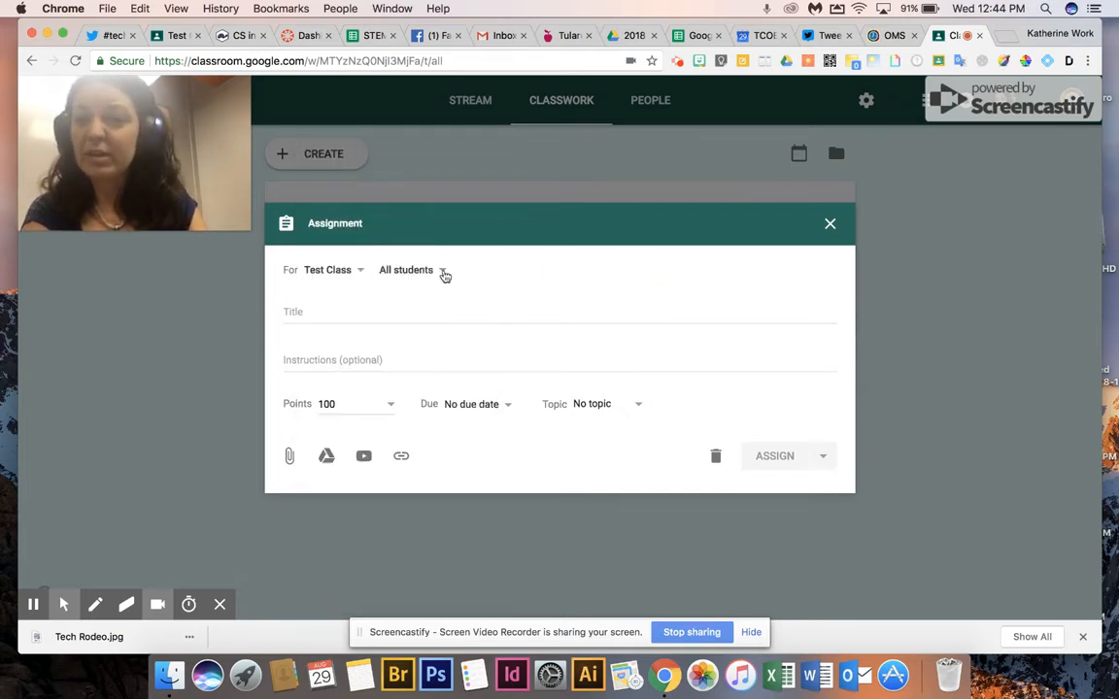
pyautogui.click(444, 274)
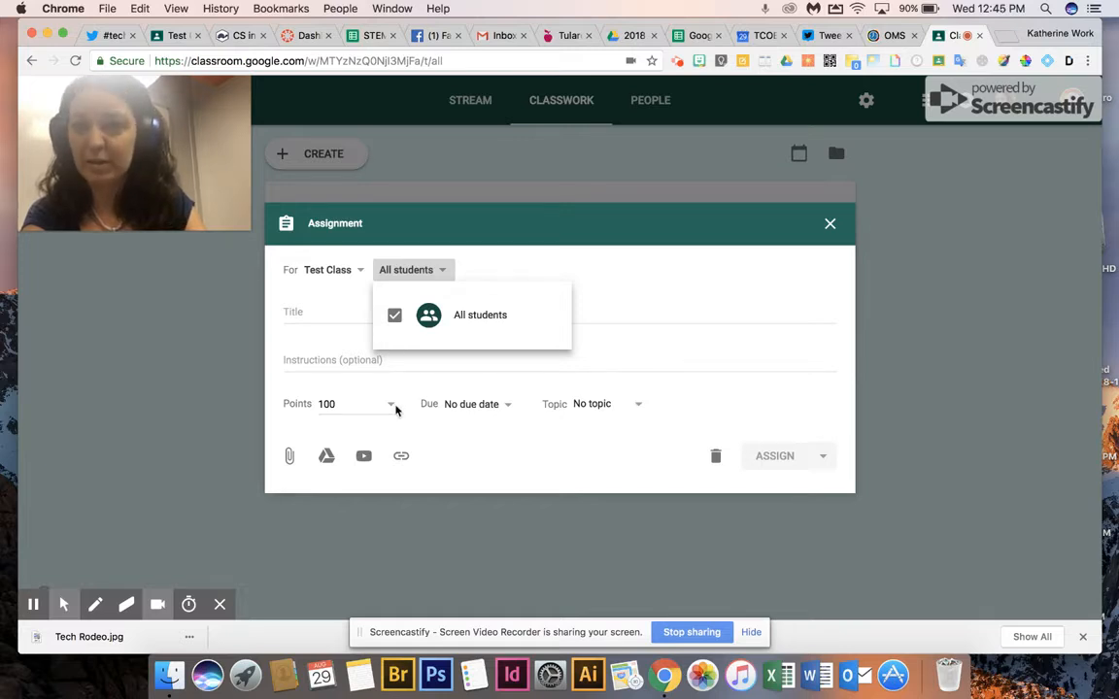
pyautogui.click(669, 281)
# Title the assignment "Daily Writing Prompt".
pyautogui.click(340, 311)
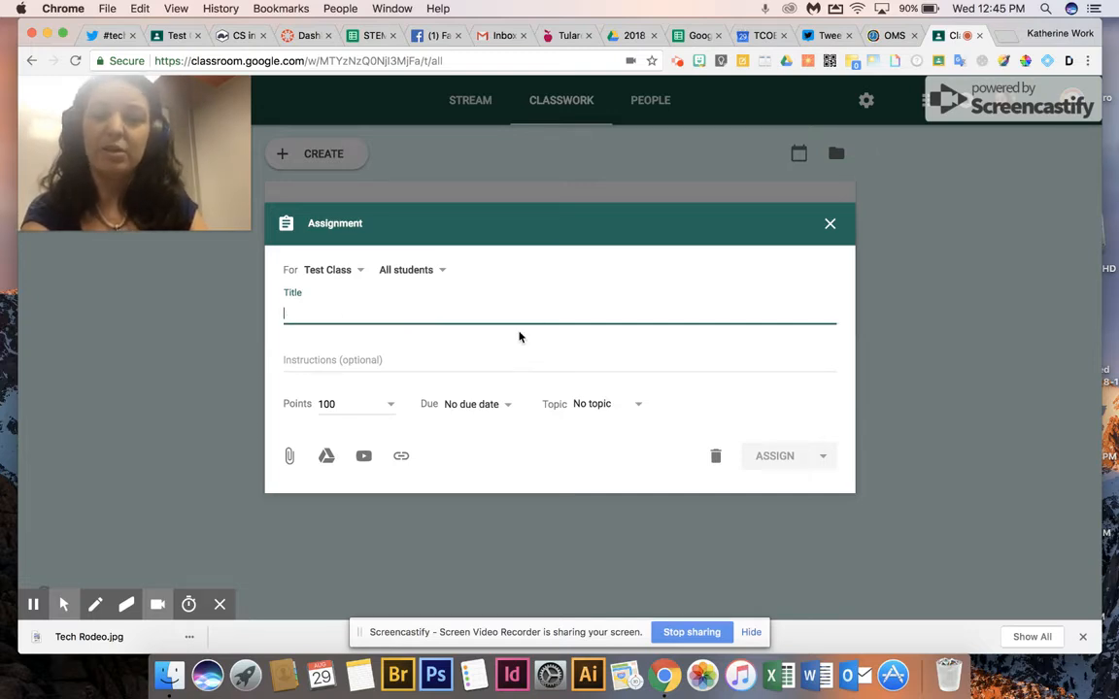
pyautogui.write('W')
pyautogui.press('BackSpace')
pyautogui.write('Daily Wr')
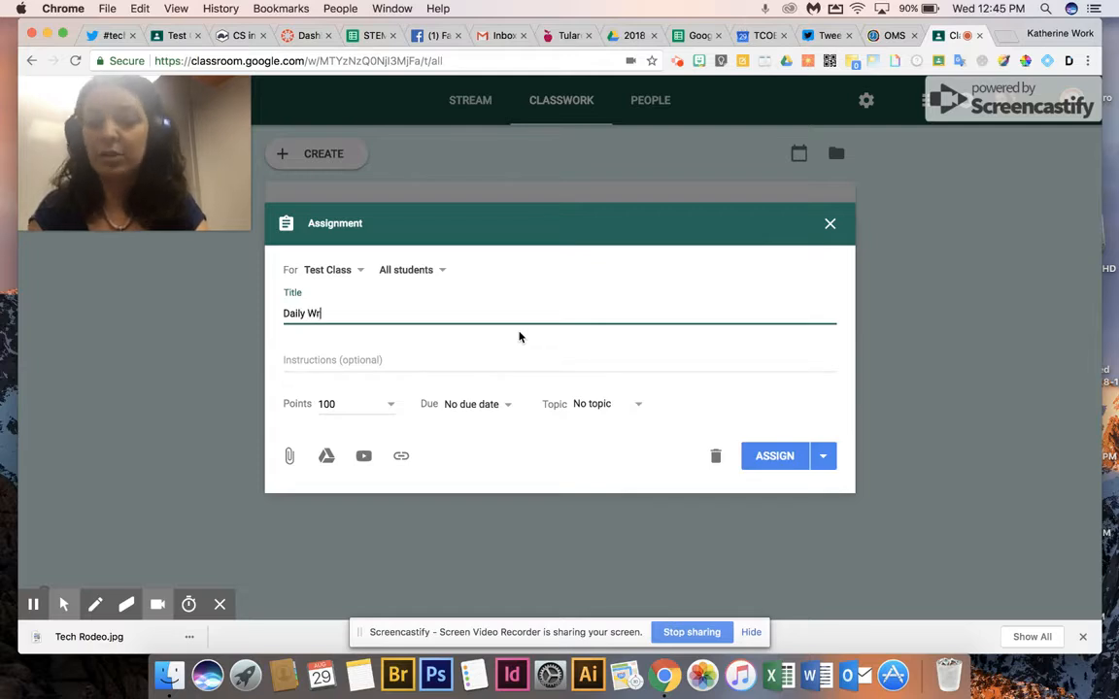
pyautogui.write('iting Prompt')
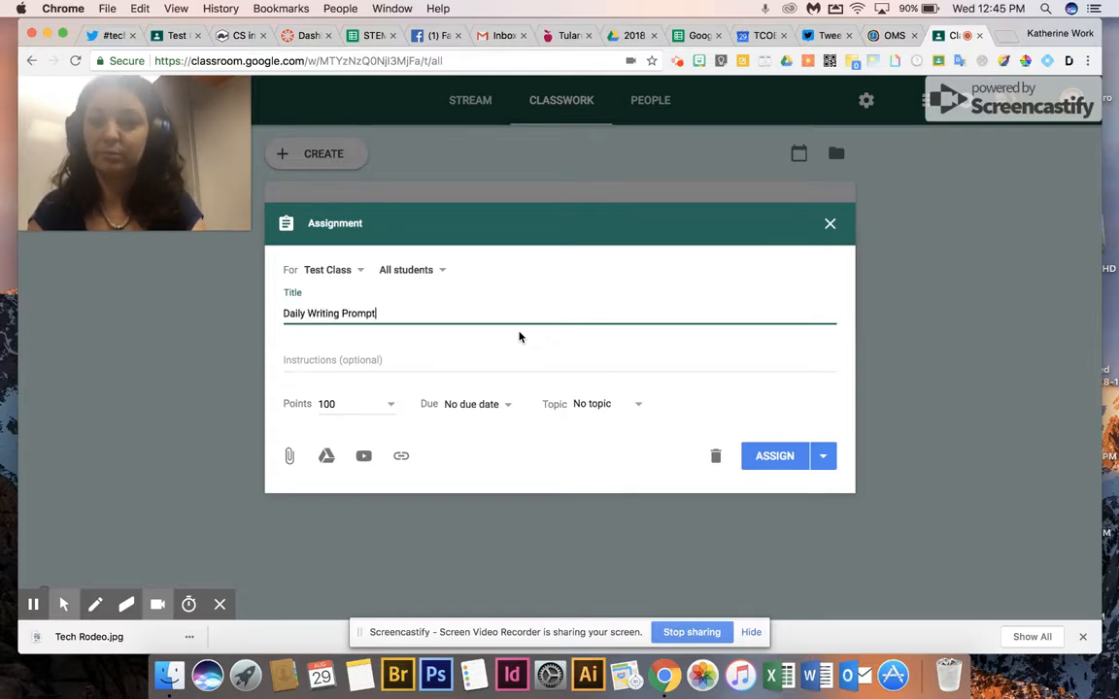
# Enter the assignment instructions "Open the document attached to this assignment and answer the prompt.".
pyautogui.click(331, 353)
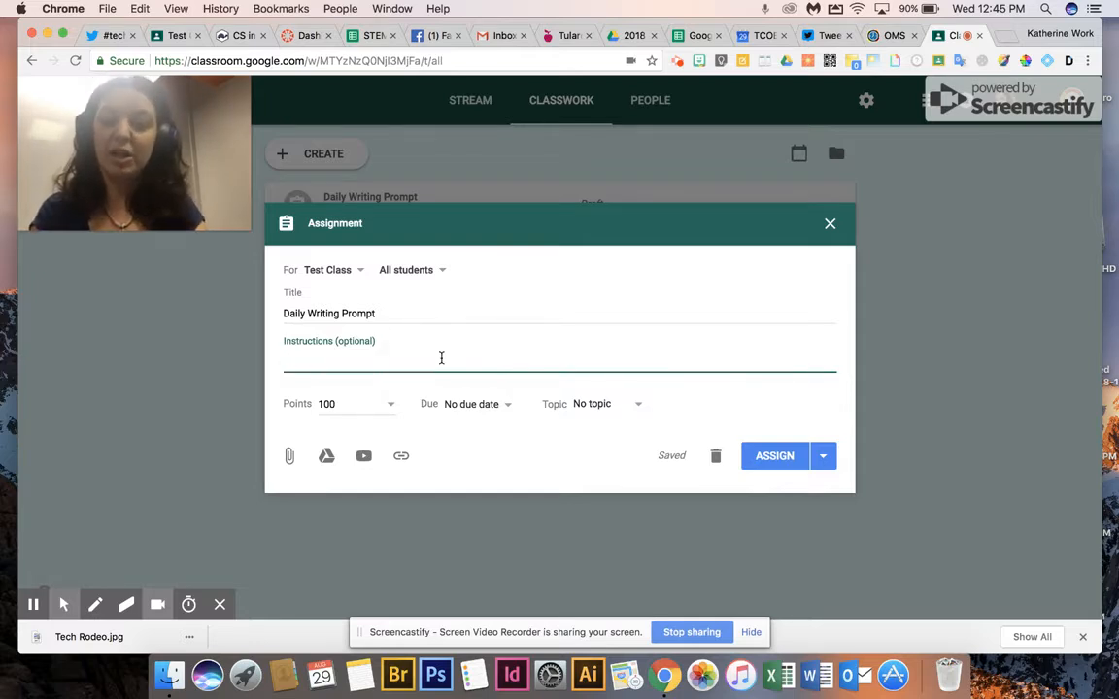
pyautogui.write('Open the ')
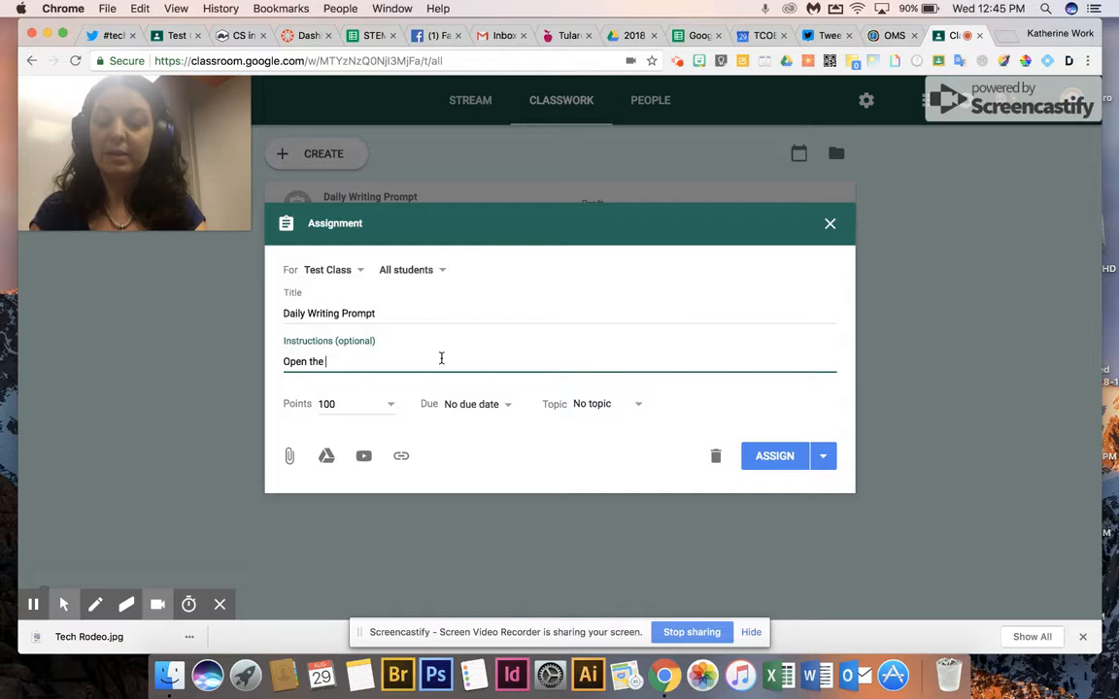
pyautogui.write('document ')
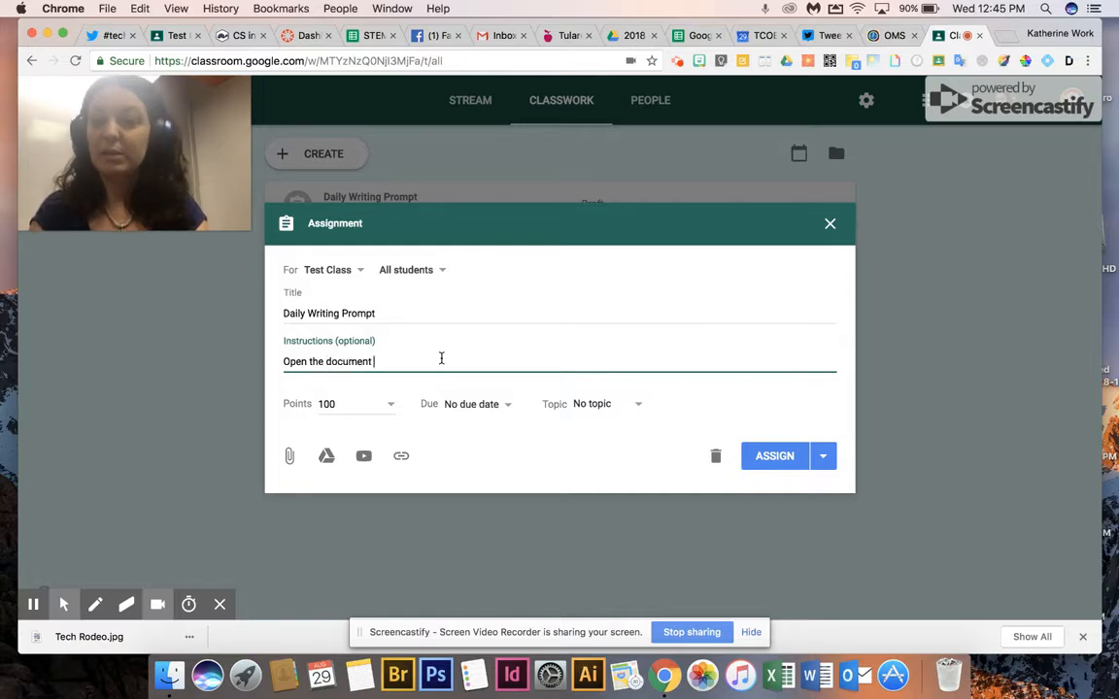
pyautogui.write('attached to t')
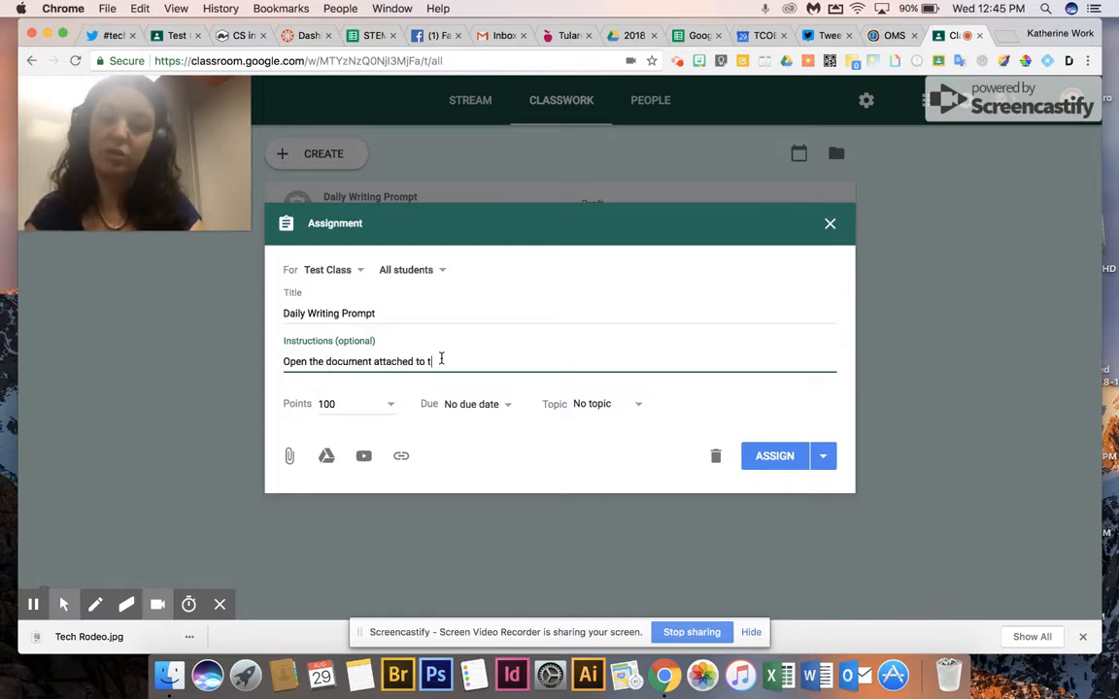
pyautogui.write('his assignment and ')
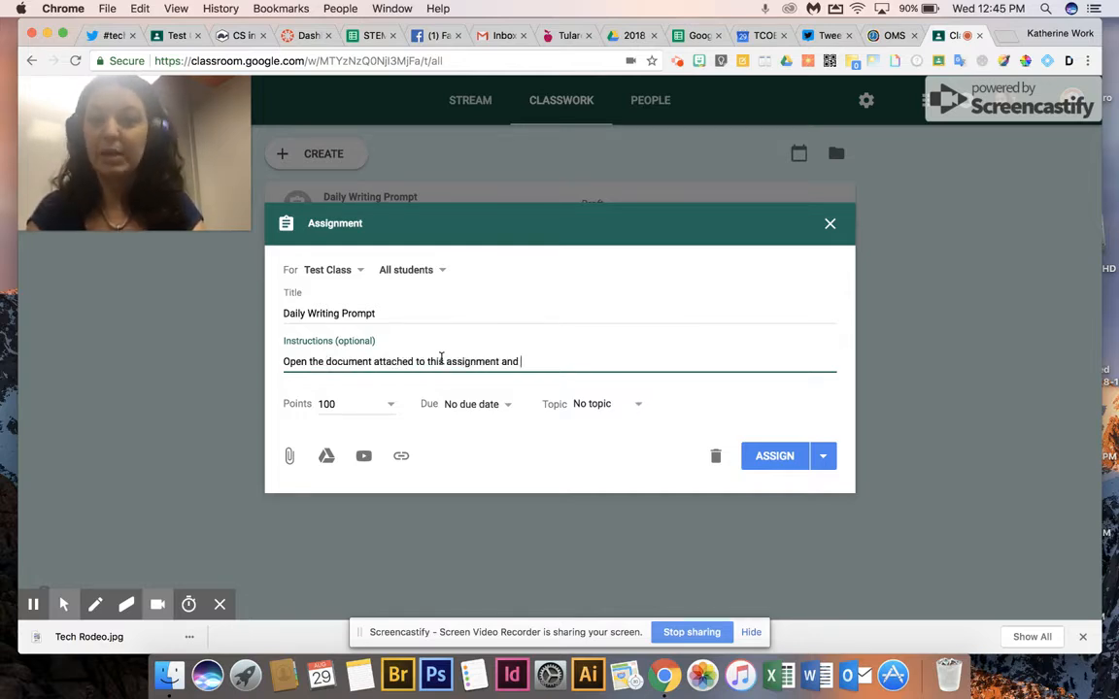
pyautogui.write('answer the ')
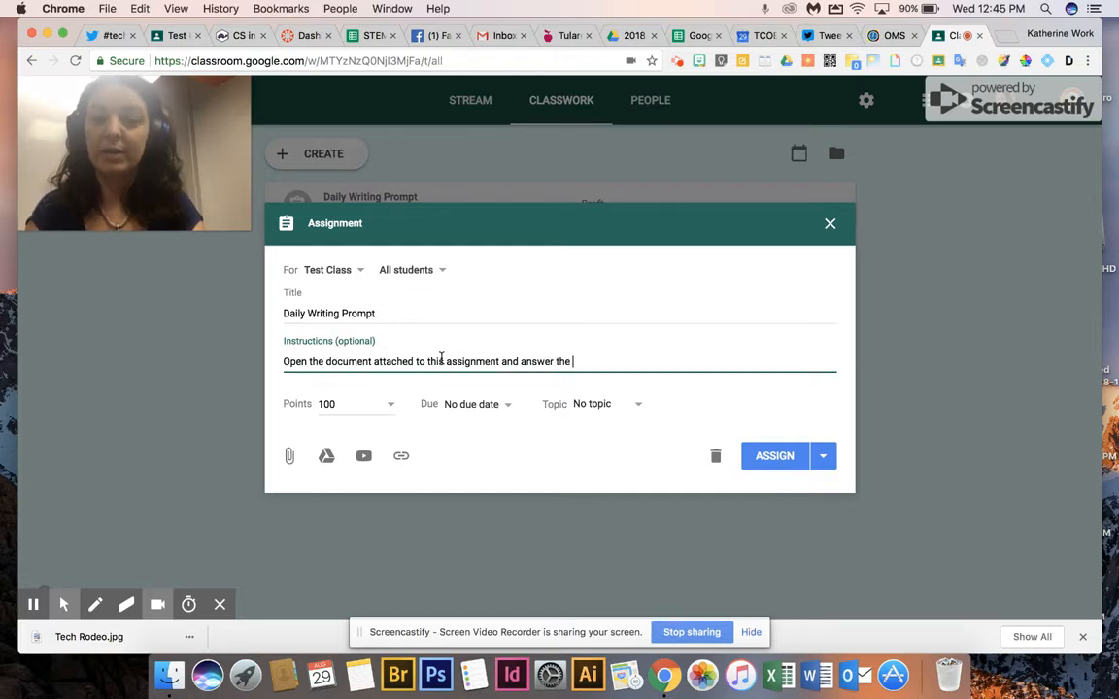
pyautogui.write('prompt.')
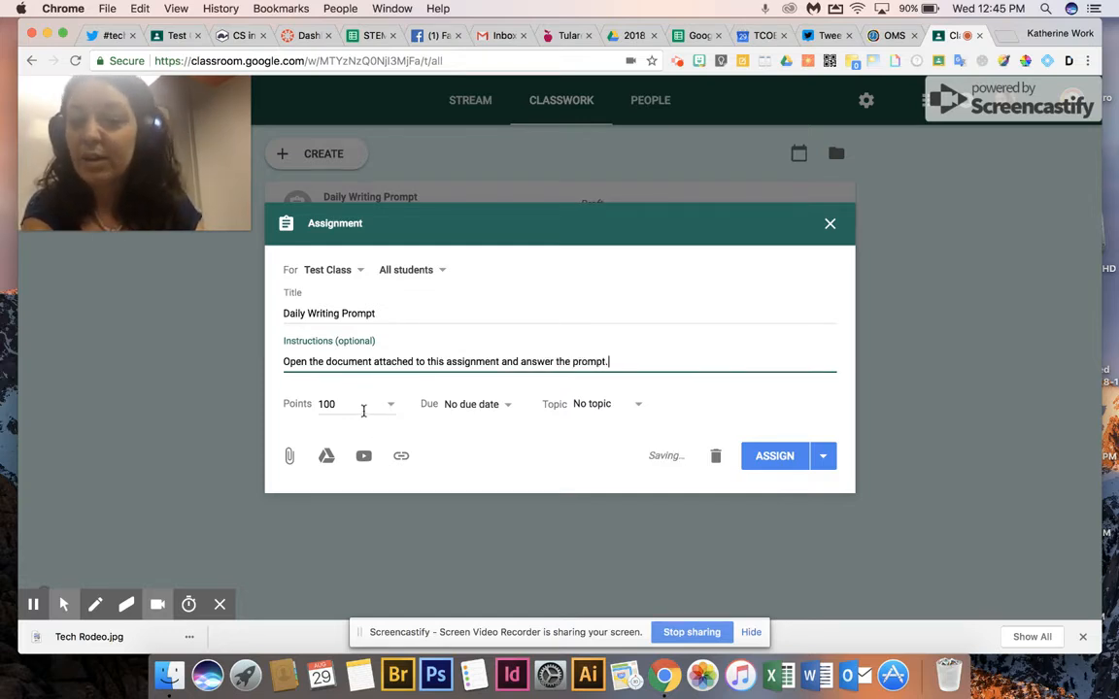
# Check the points and due date options of the assignment without altering them.
pyautogui.click(363, 408)
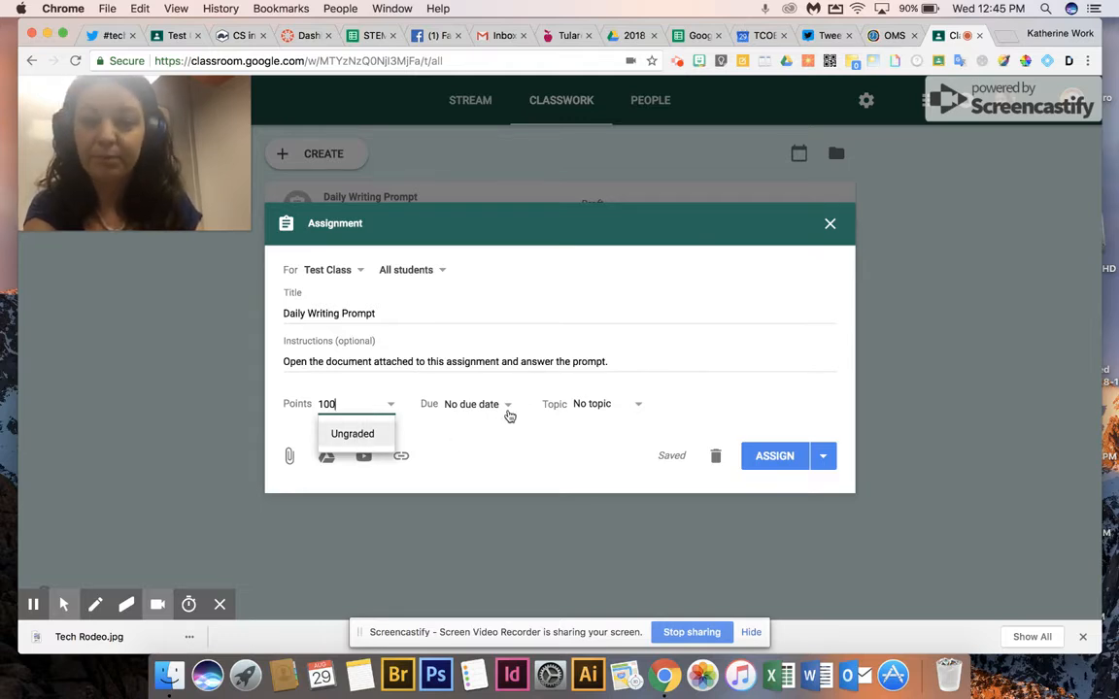
pyautogui.click(508, 413)
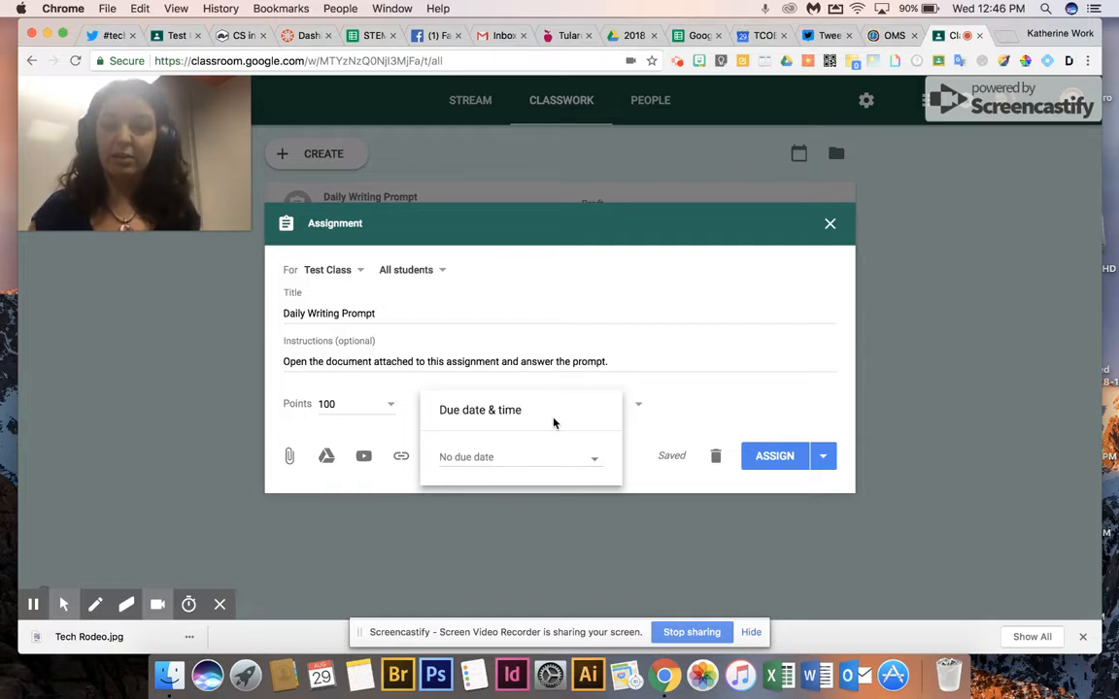
pyautogui.click(737, 395)
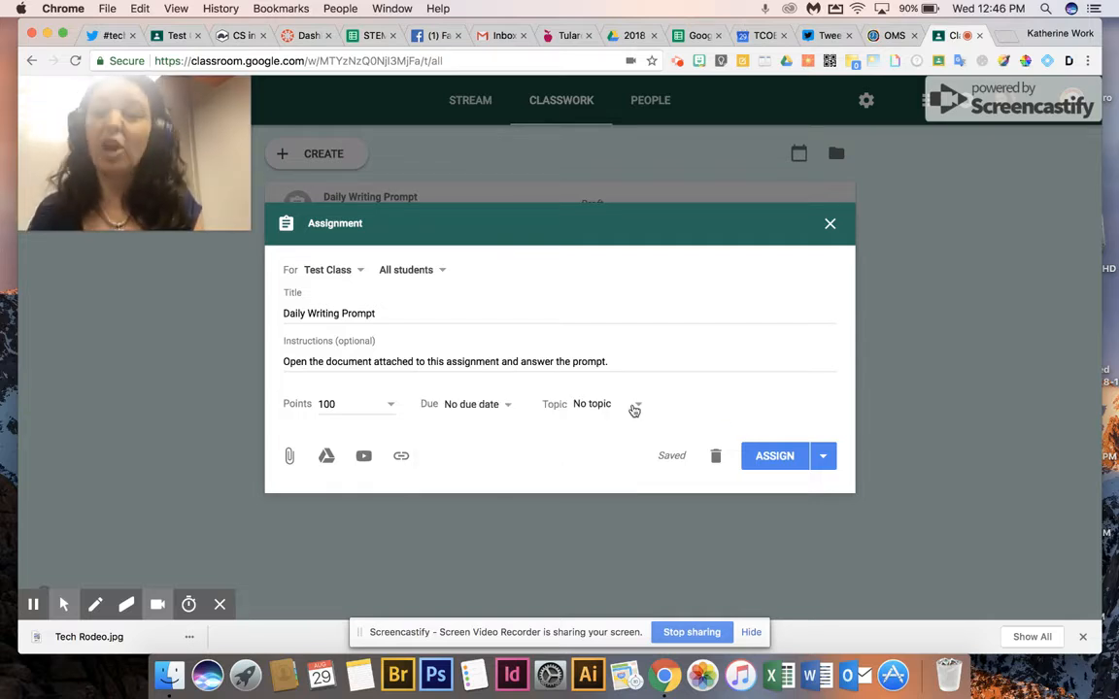
# Create a new topic named "ELA" for the assignment.
pyautogui.click(635, 407)
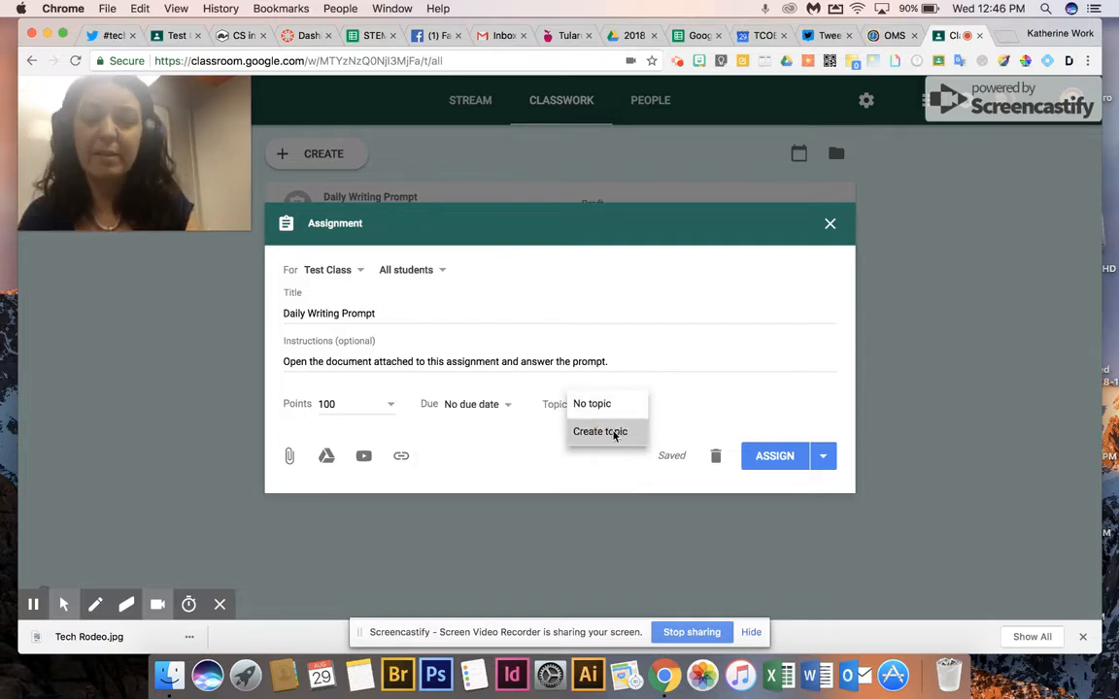
pyautogui.click(614, 435)
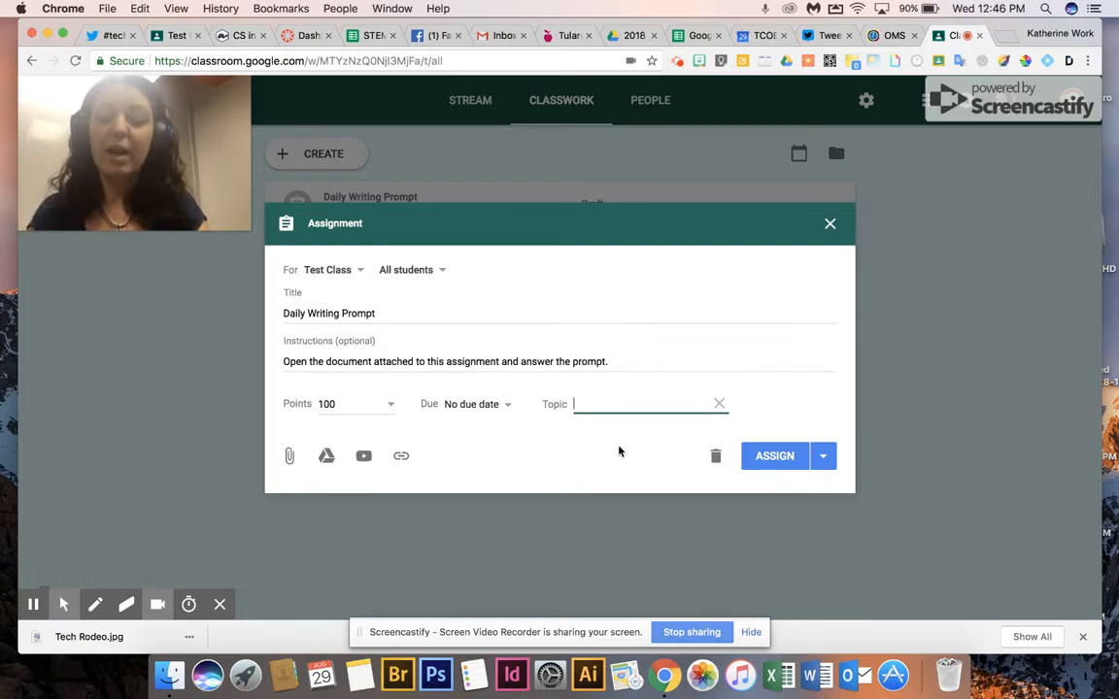
pyautogui.write('ELA')
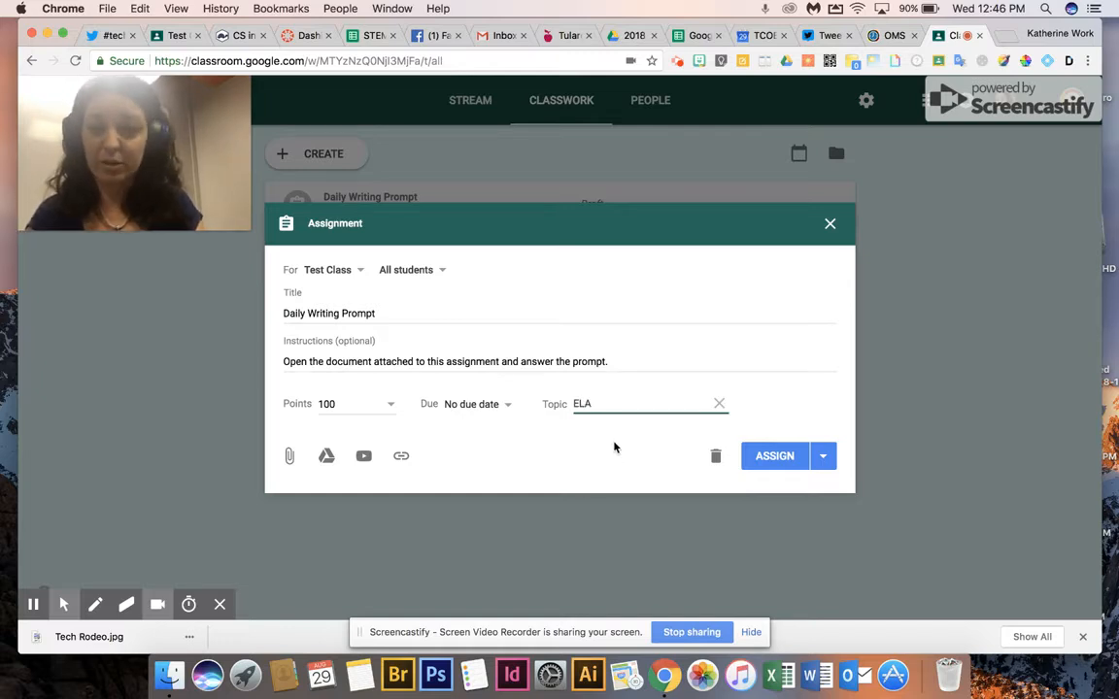
pyautogui.click(613, 443)
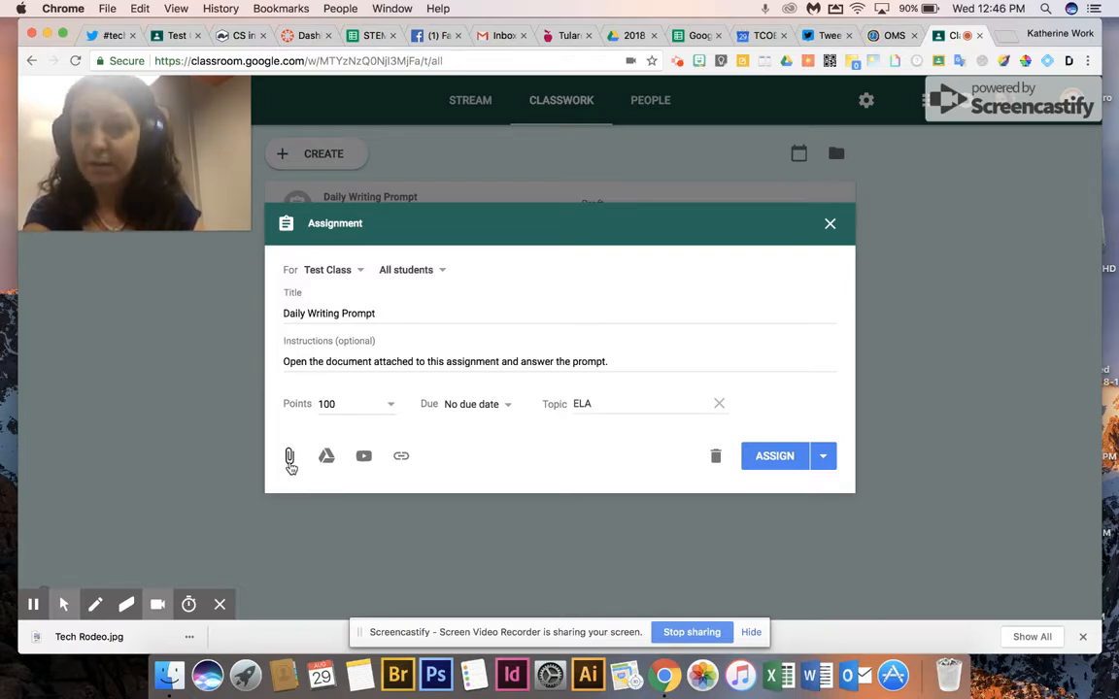
pyautogui.click(289, 459)
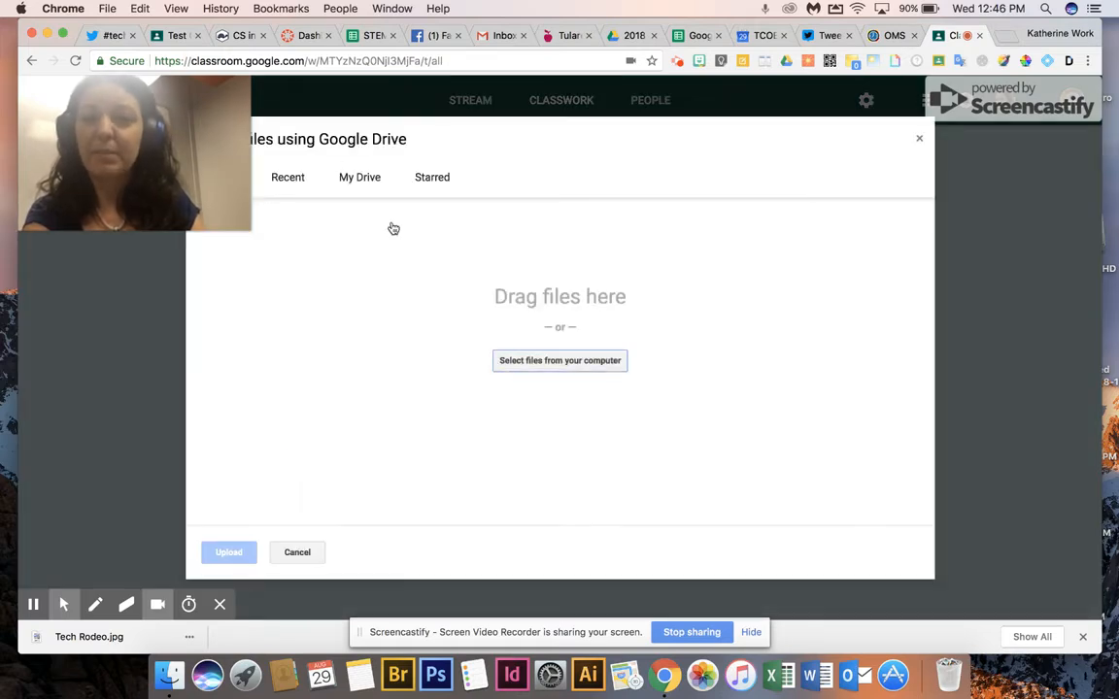
pyautogui.click(562, 362)
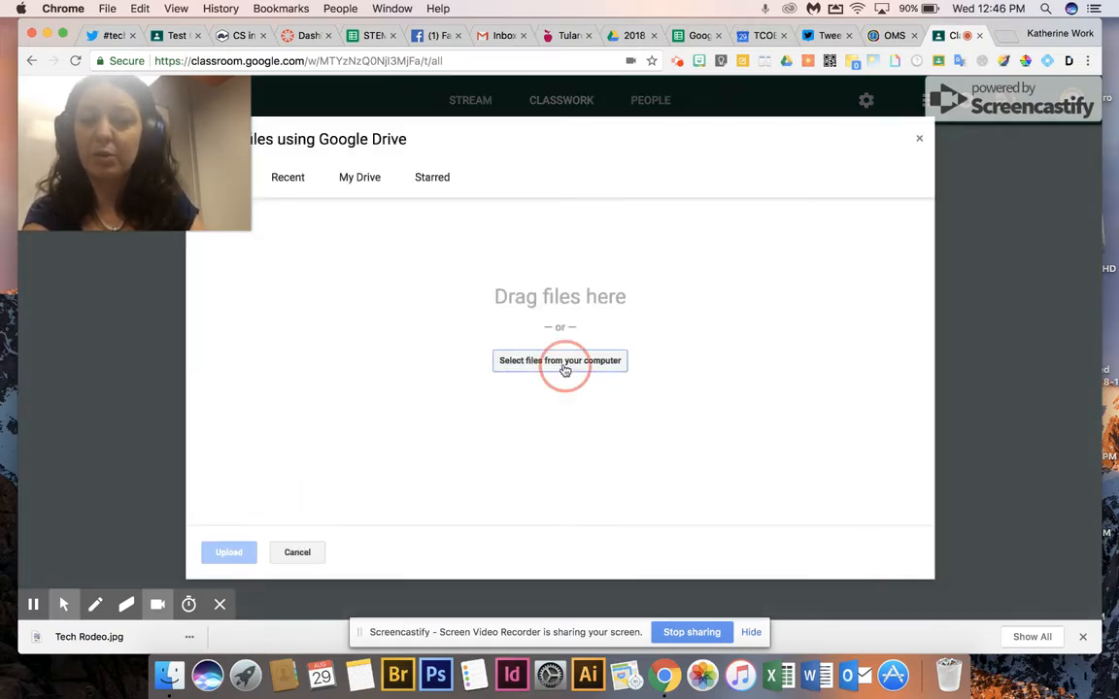
pyautogui.scroll(-2, 570, 205)
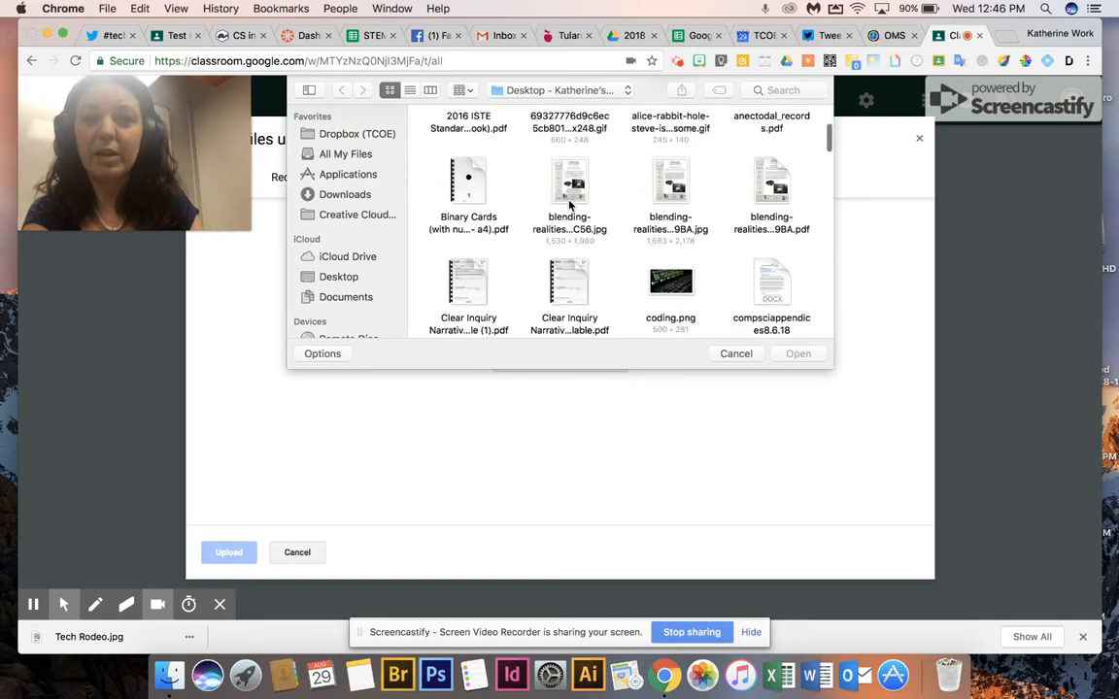
pyautogui.scroll(-2, 571, 205)
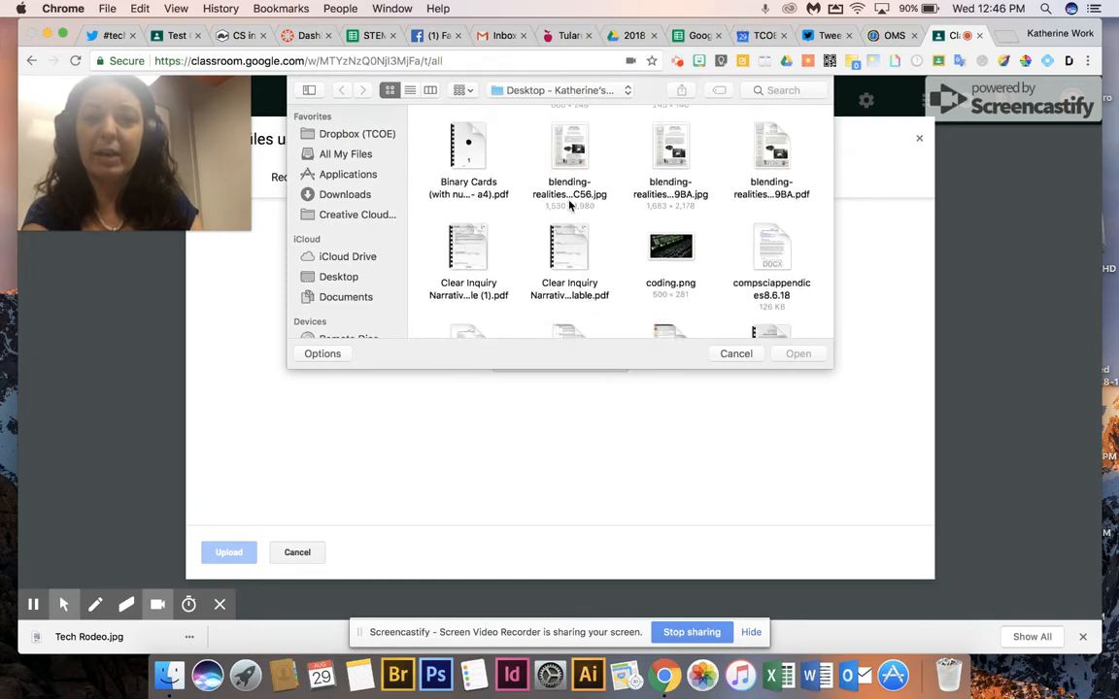
pyautogui.moveTo(570, 228)
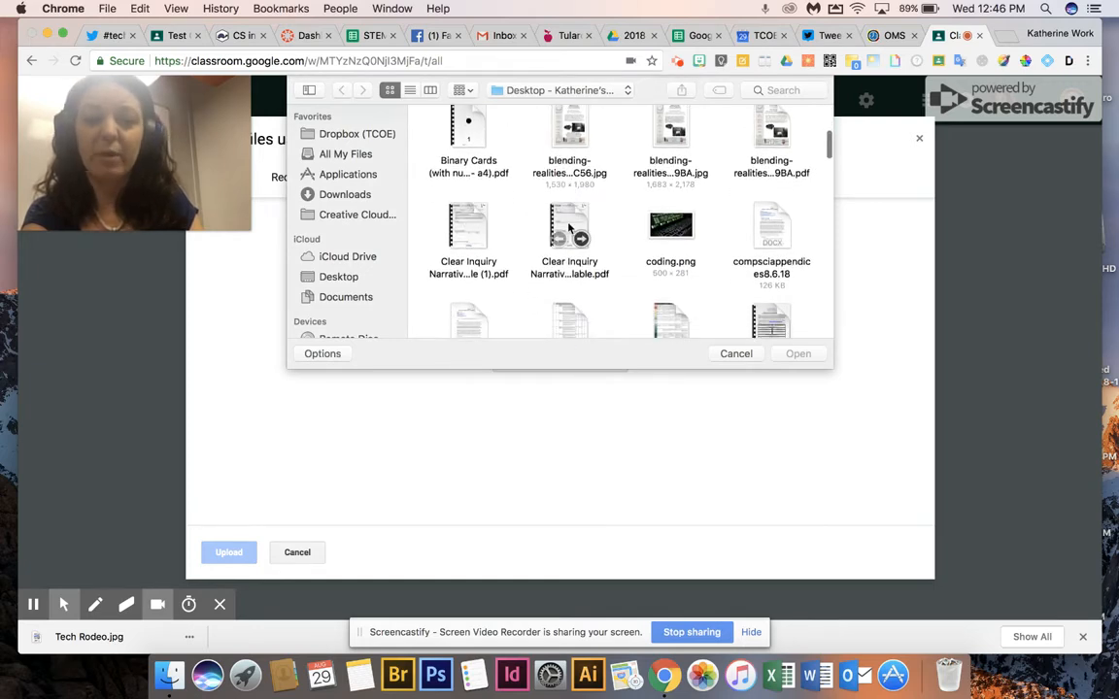
pyautogui.click(735, 354)
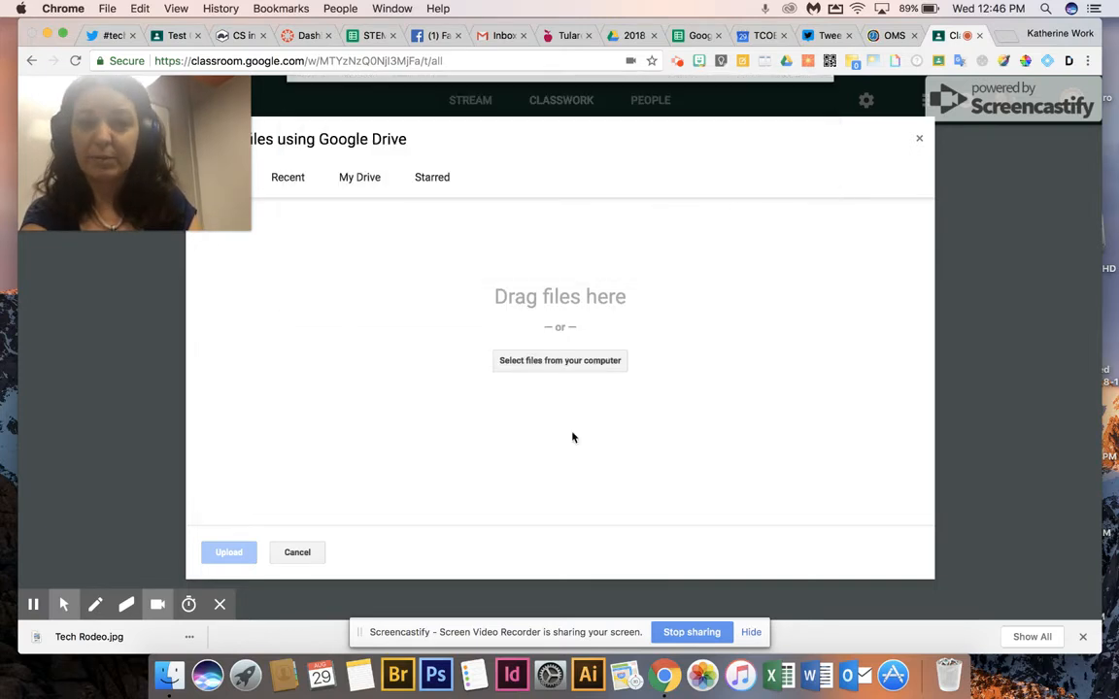
pyautogui.click(296, 554)
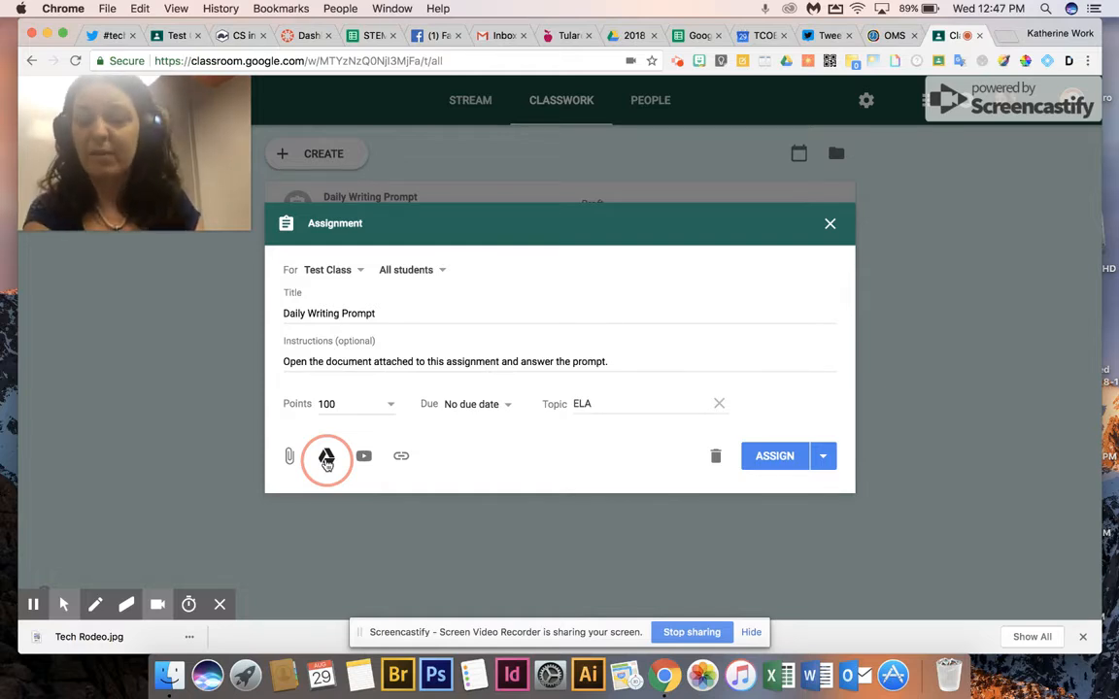
# Browse Google Drive for an attachment, going to Dinuba Unified 1st/2nd Grade Chromebook Resources, 2nd Grade, Writing in My Drive.
pyautogui.click(326, 460)
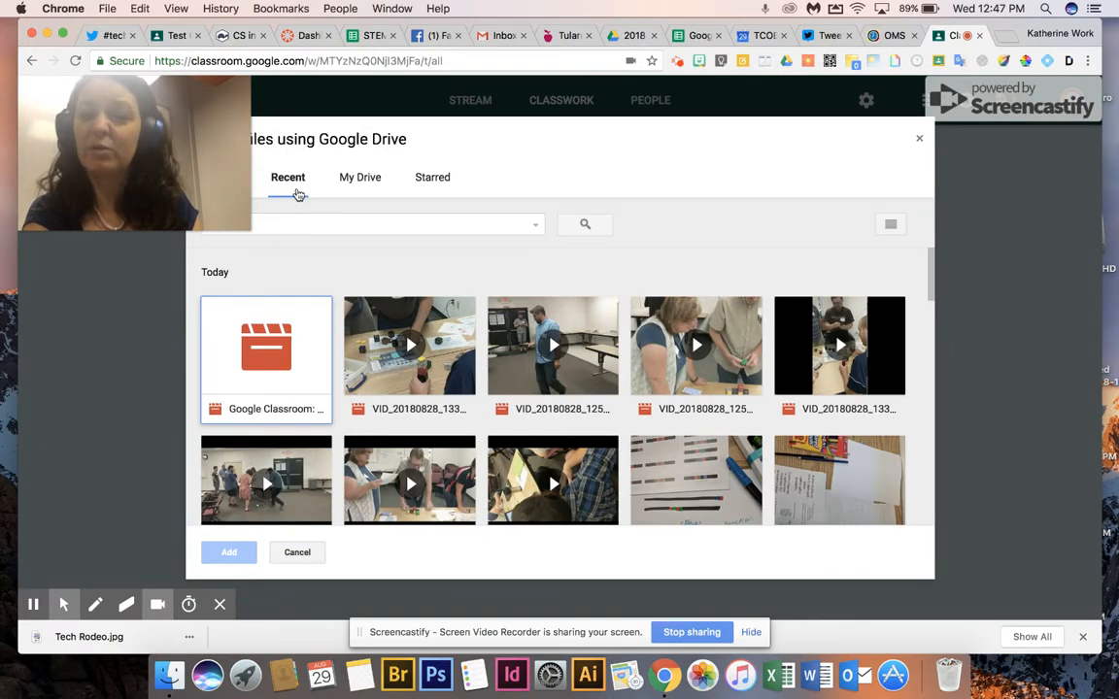
pyautogui.click(360, 184)
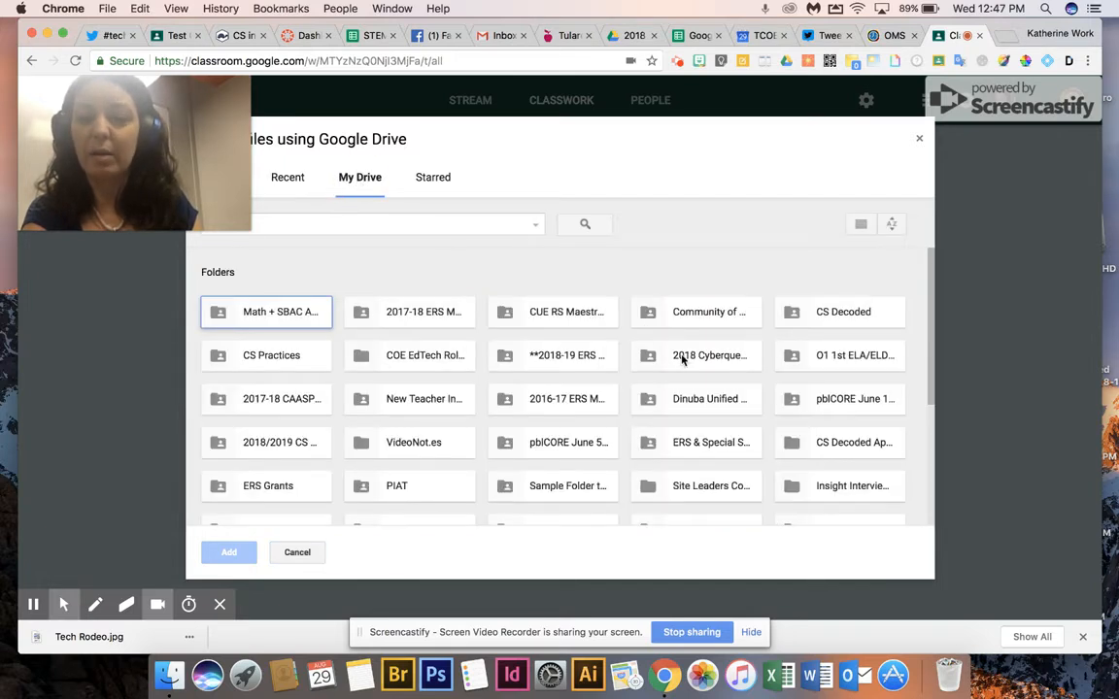
pyautogui.scroll(-5, 712, 442)
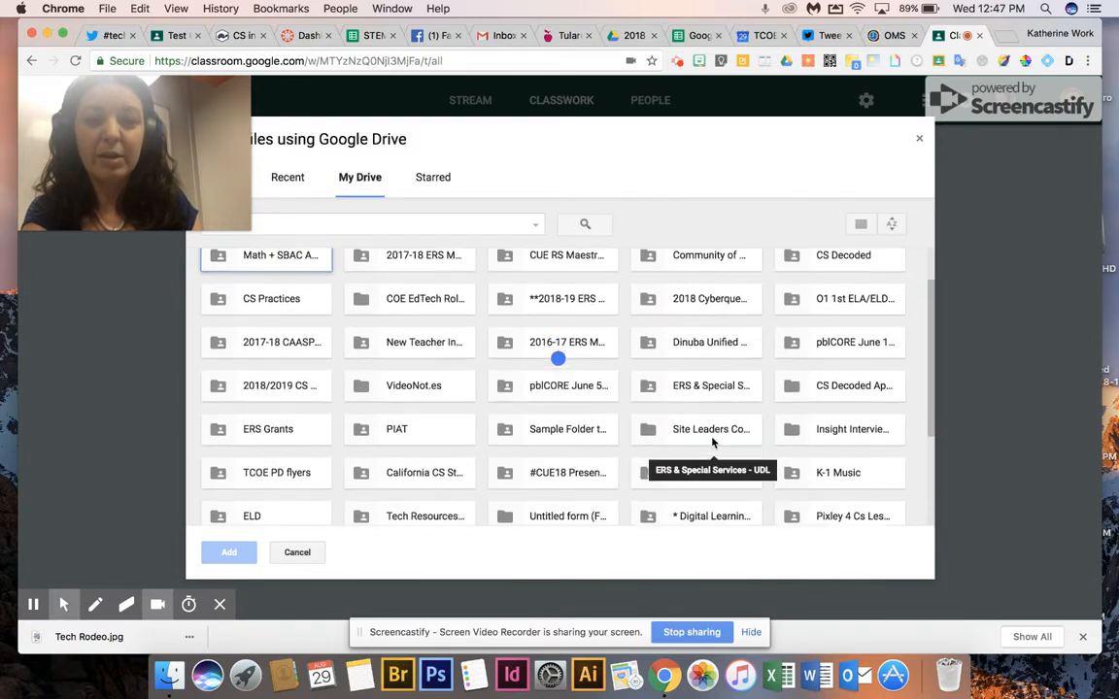
pyautogui.scroll(4, 712, 442)
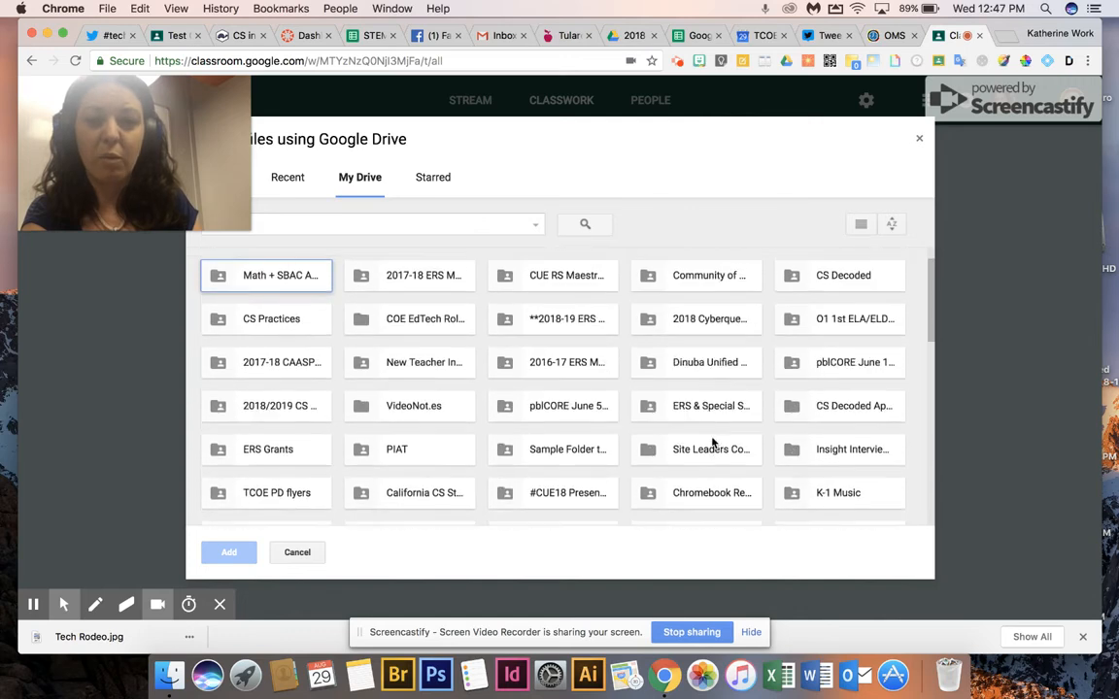
pyautogui.doubleClick(706, 371)
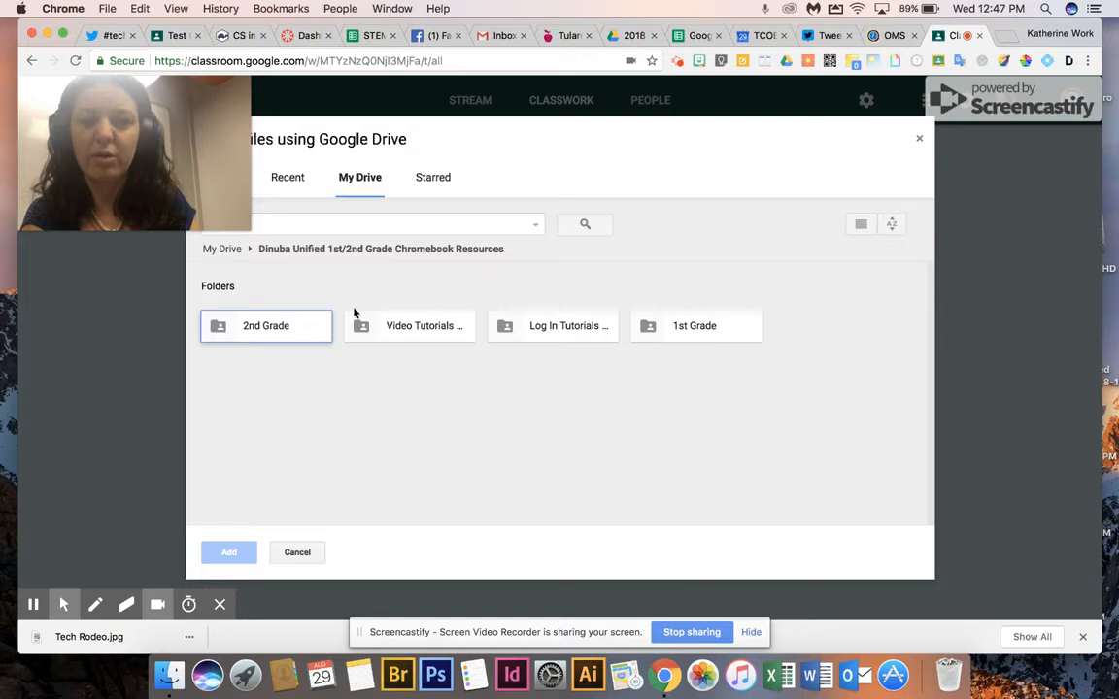
pyautogui.doubleClick(259, 329)
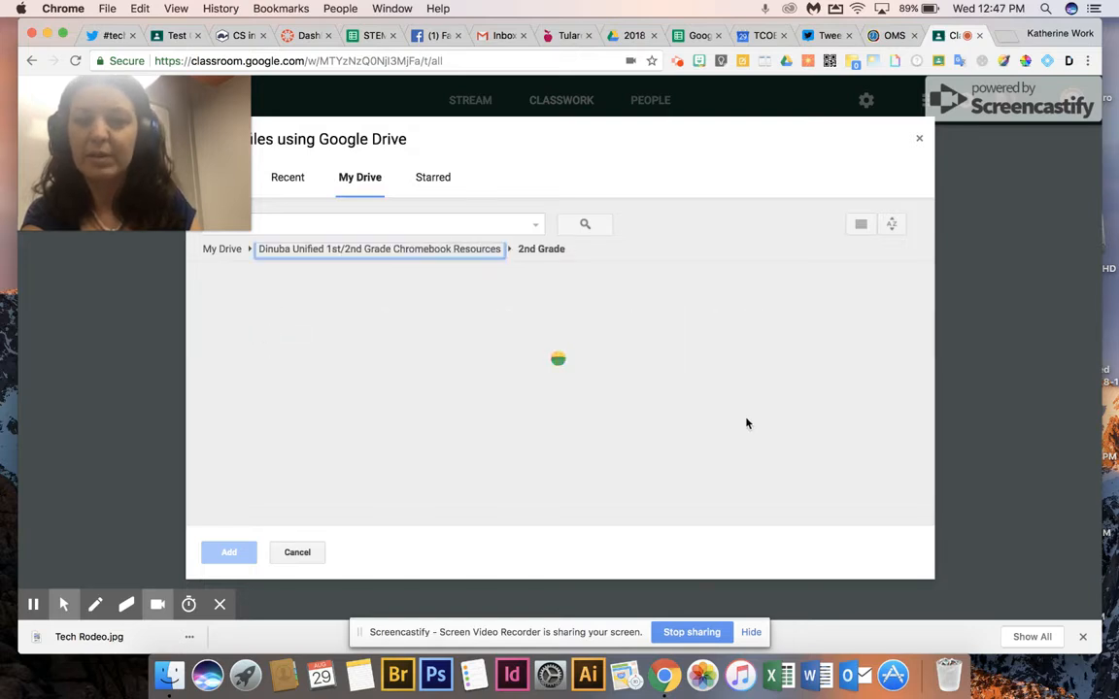
pyautogui.doubleClick(682, 327)
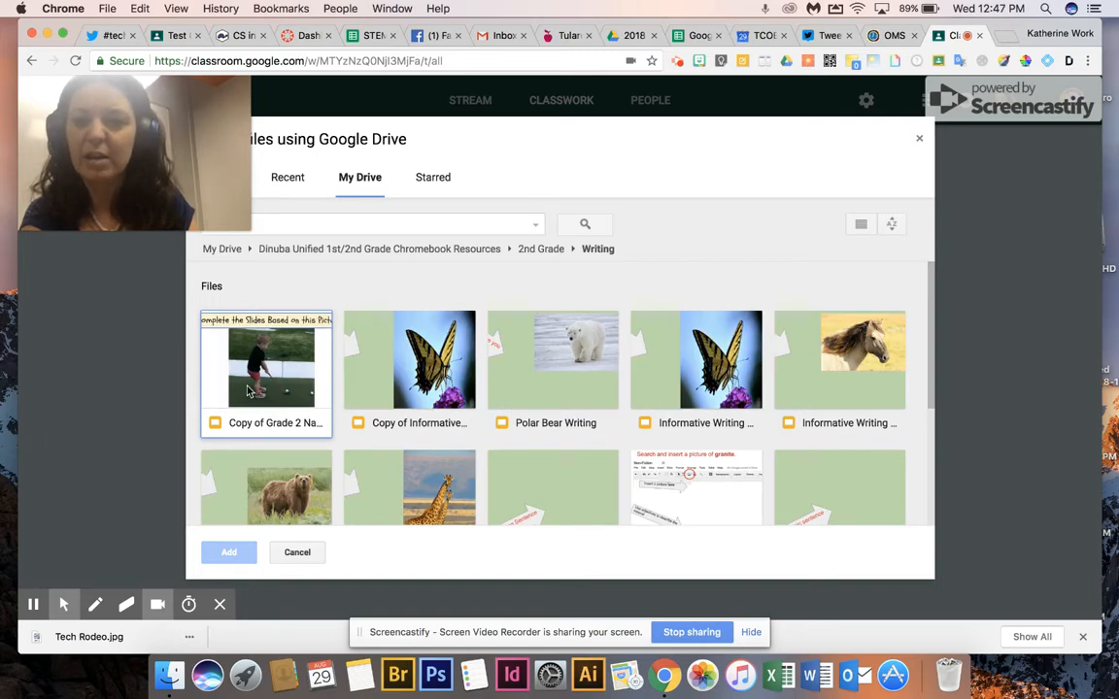
# Attach the "Copy of Grade 2 Narrative Writing" slides to the assignment and set them to make a copy for each student.
pyautogui.click(291, 385)
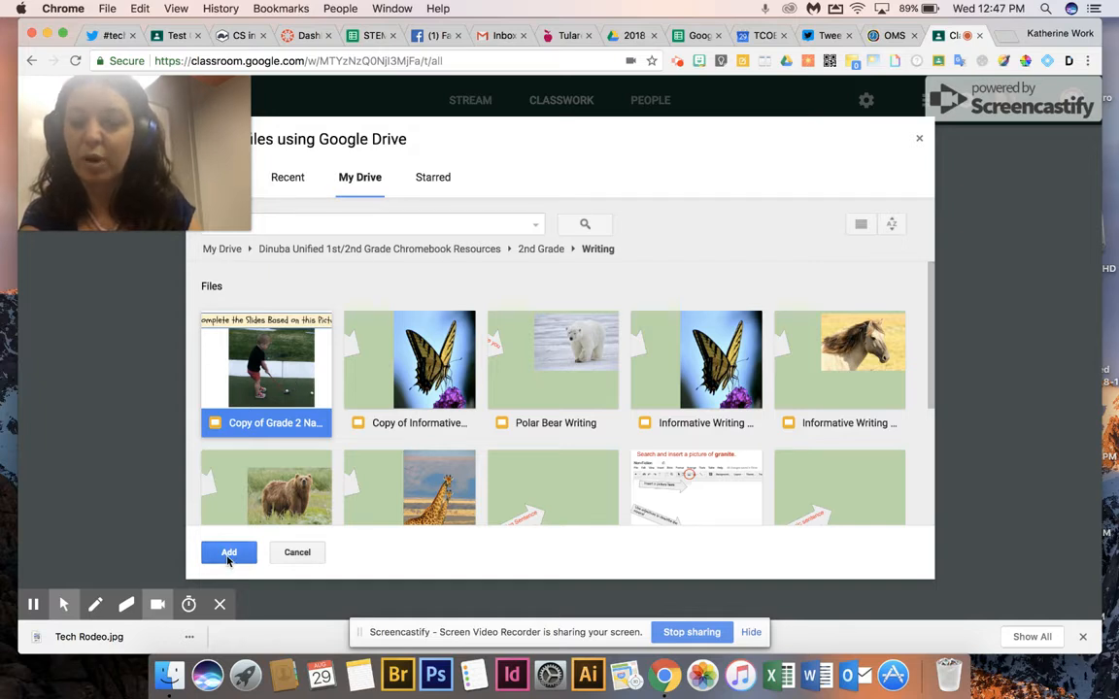
pyautogui.click(230, 554)
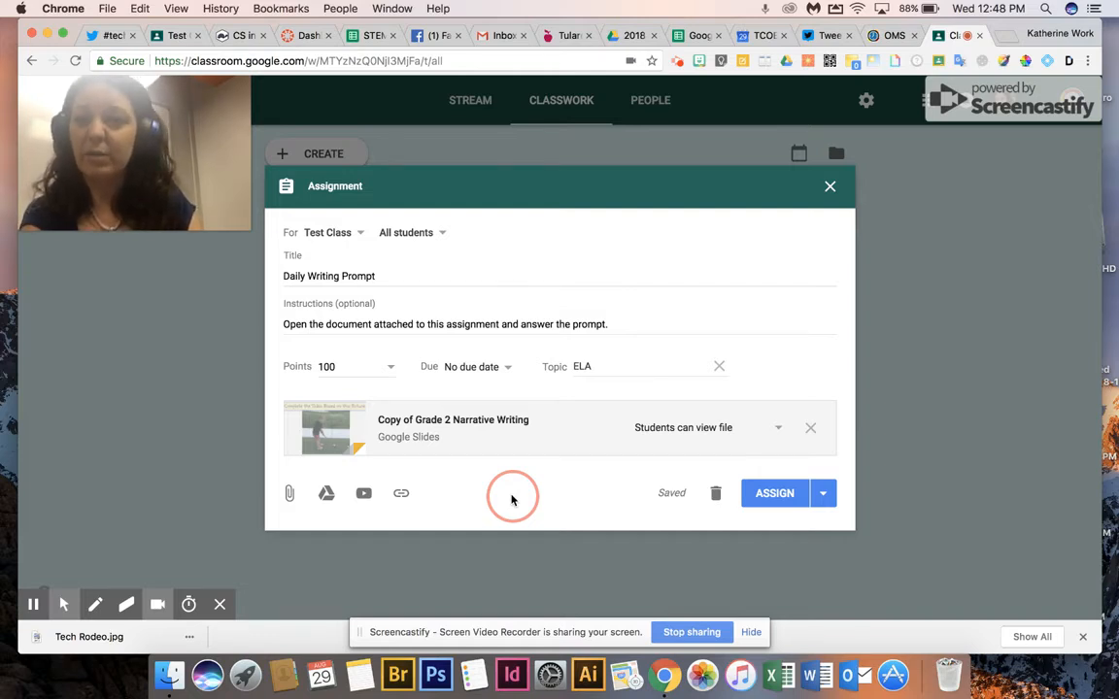
pyautogui.click(778, 430)
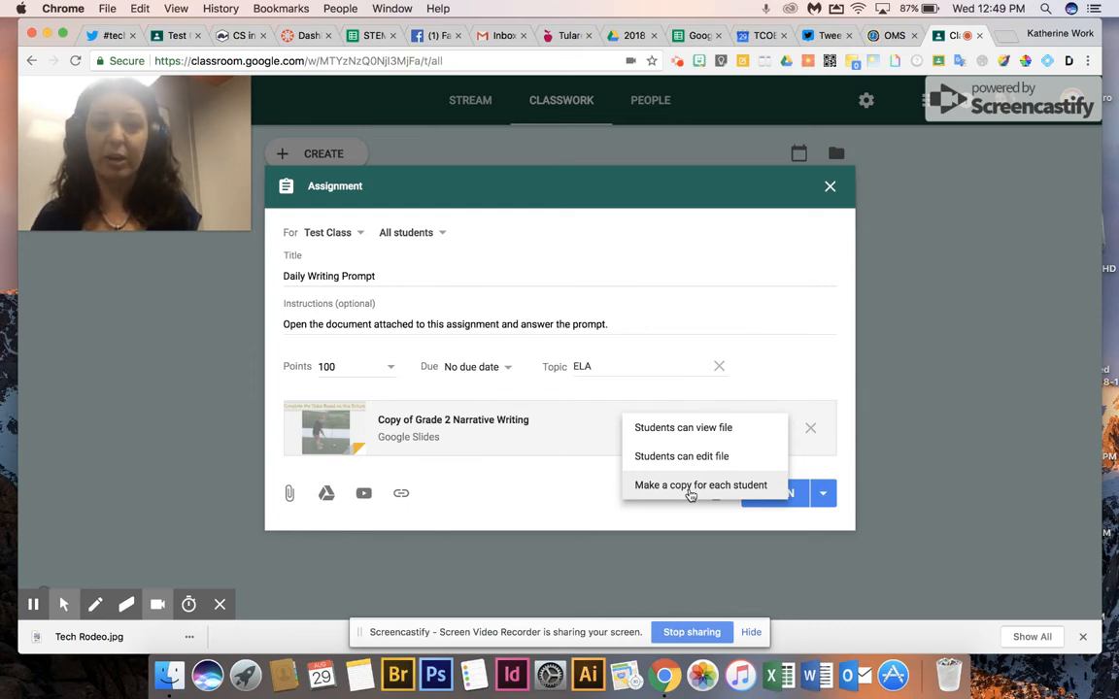
pyautogui.click(690, 486)
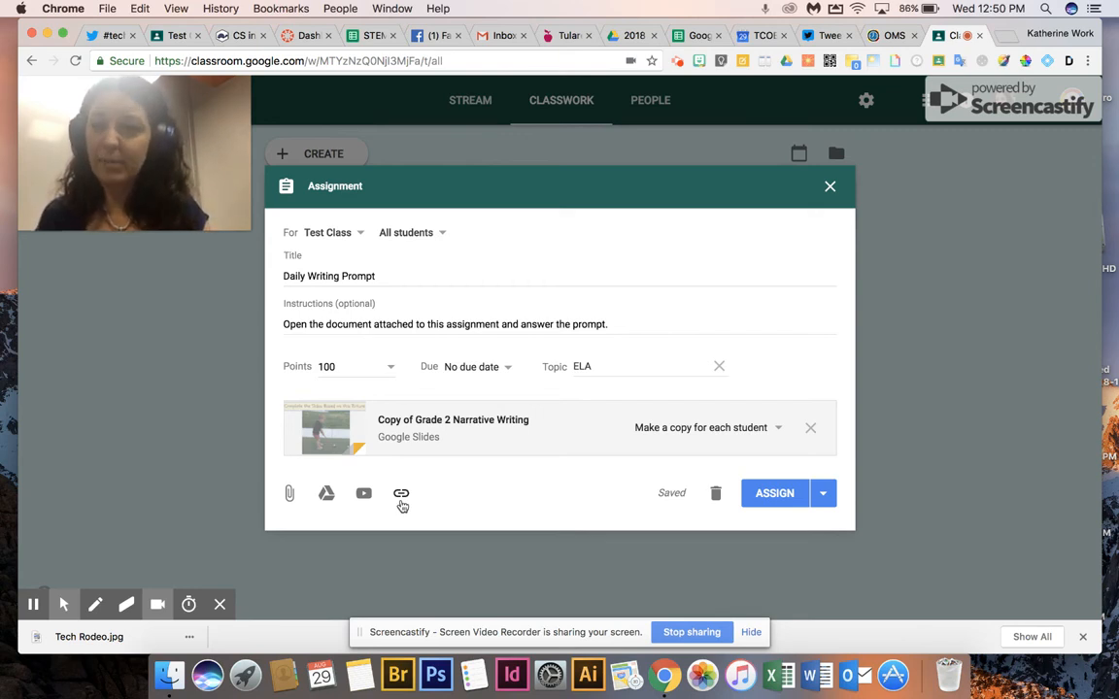
pyautogui.click(401, 495)
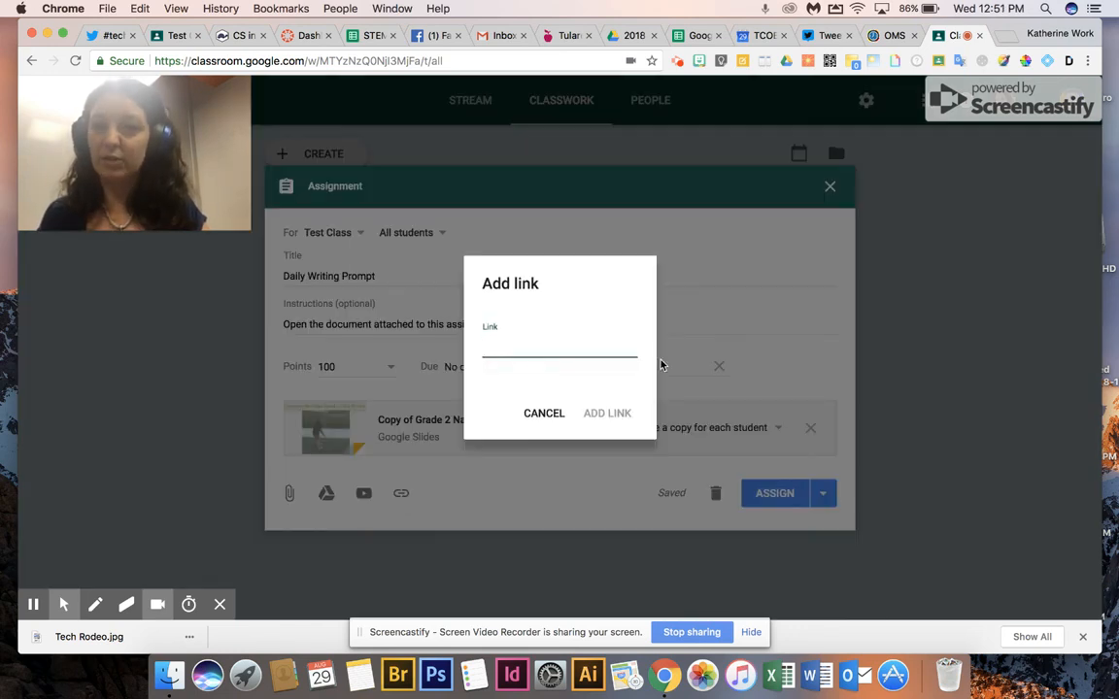
pyautogui.write('www.wonderexplorelearn.com')
pyautogui.click(590, 413)
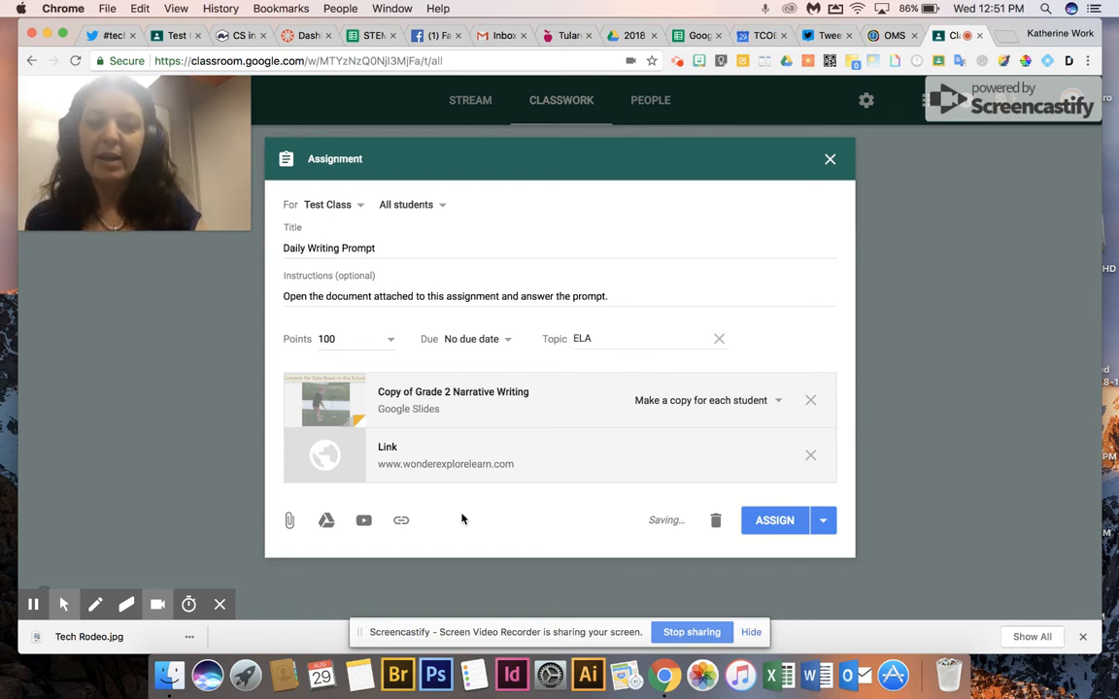
pyautogui.click(824, 525)
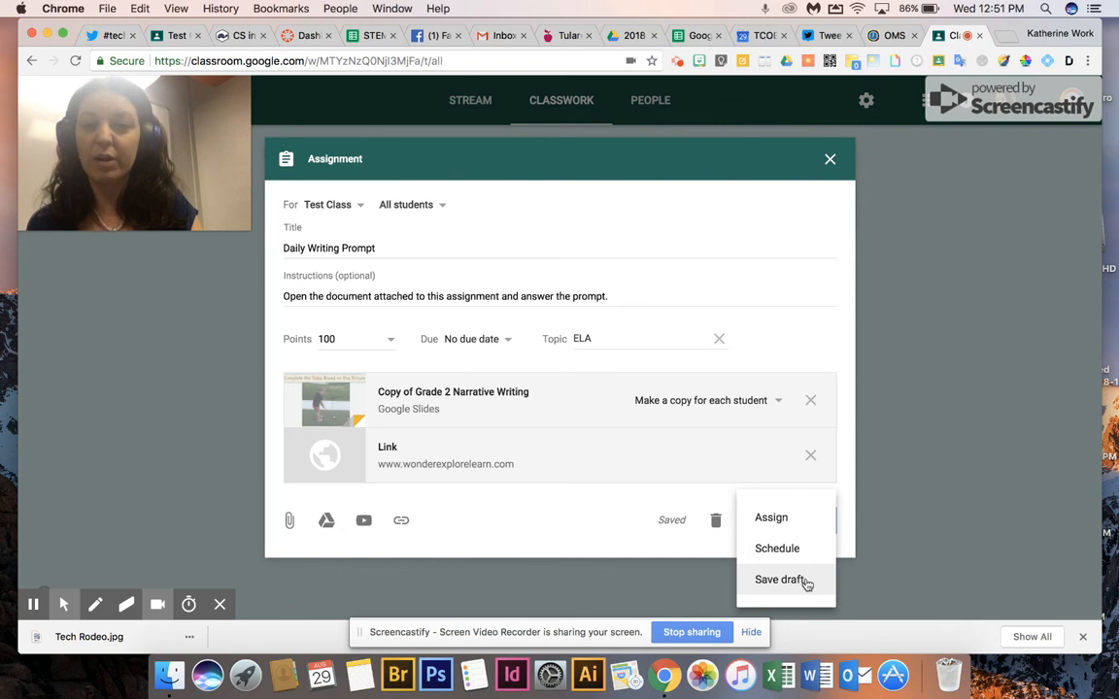
pyautogui.click(803, 550)
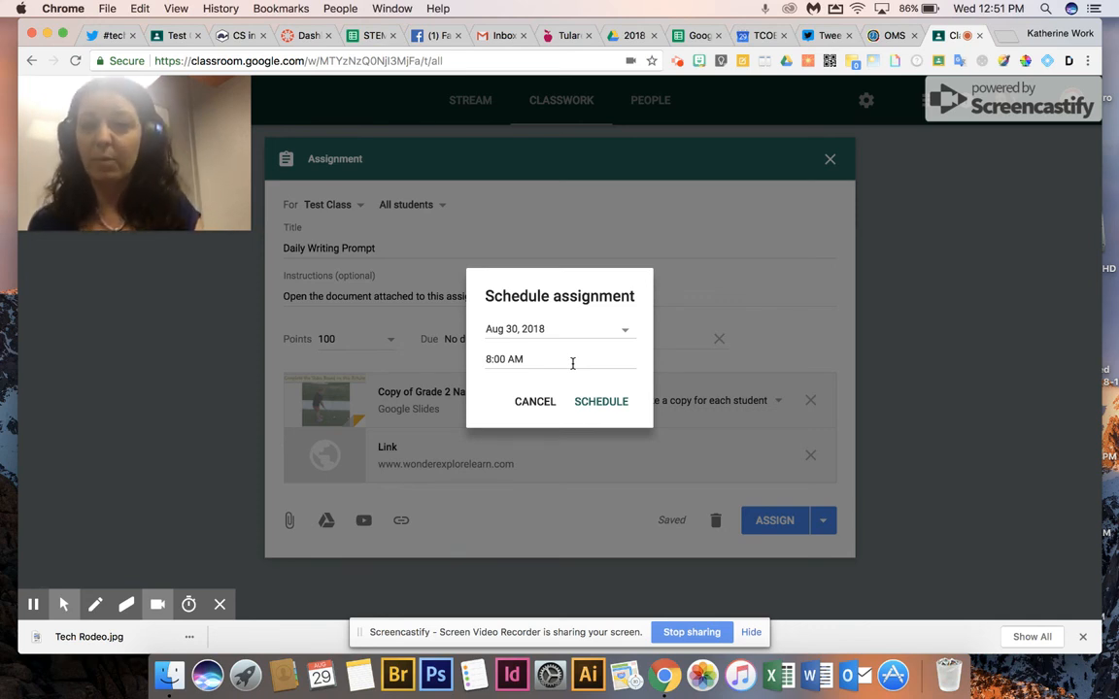
pyautogui.click(534, 401)
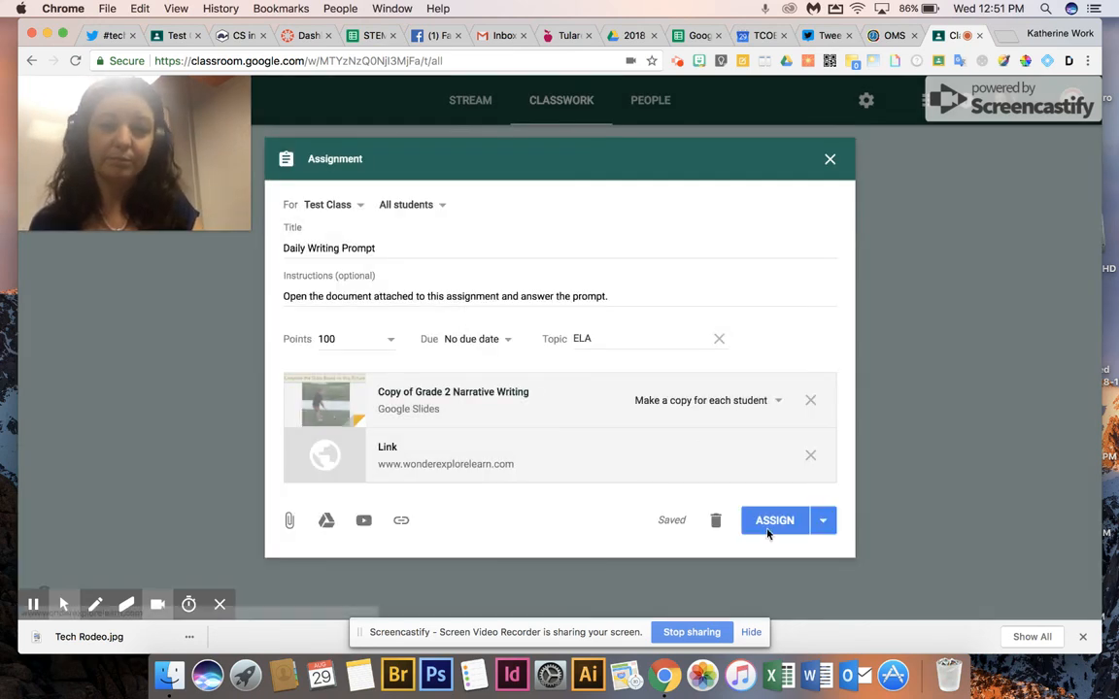
# Assign "Daily Writing Prompt" to the class immediately and review its posted details under the ELA topic.
pyautogui.click(766, 530)
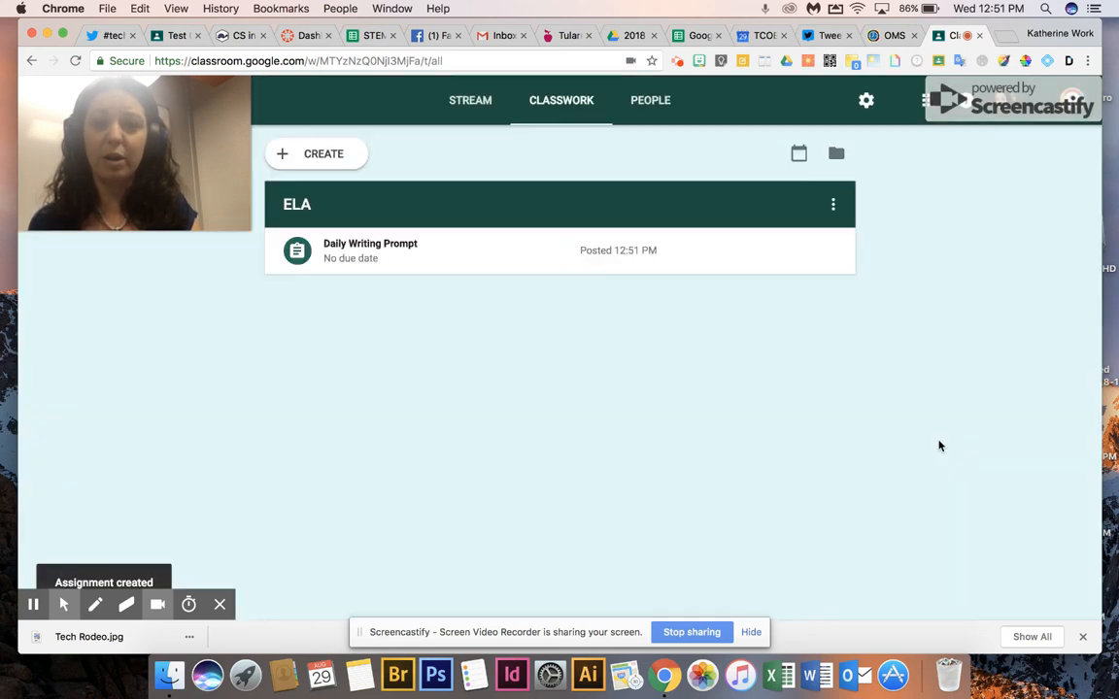
pyautogui.click(355, 247)
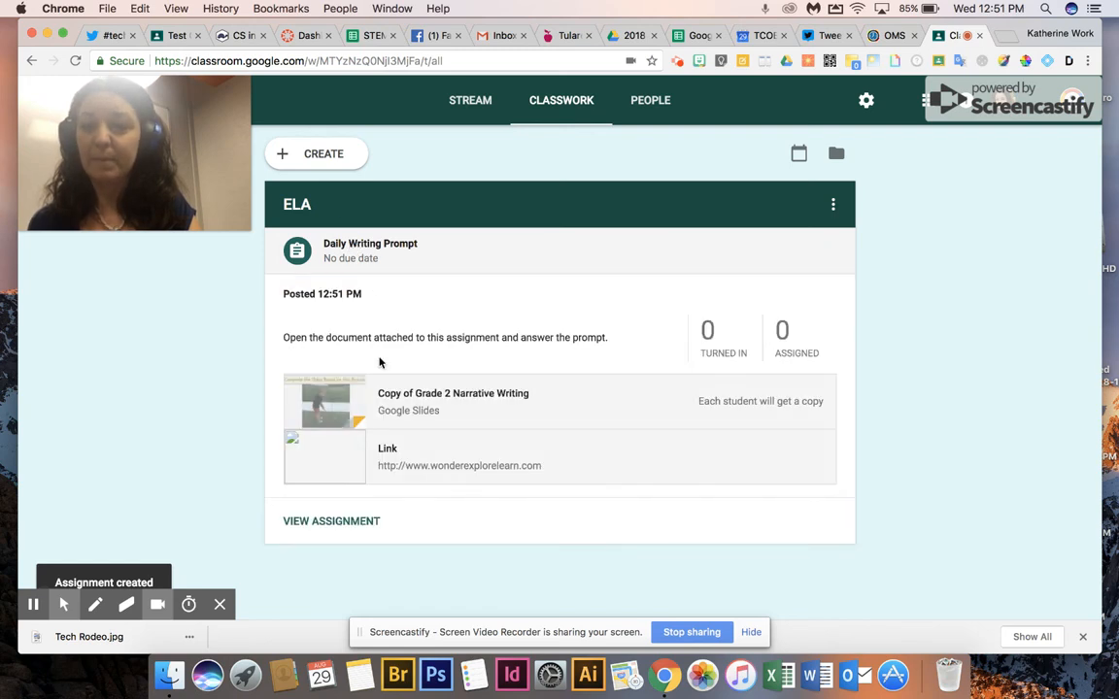
pyautogui.click(367, 248)
pyautogui.click(367, 249)
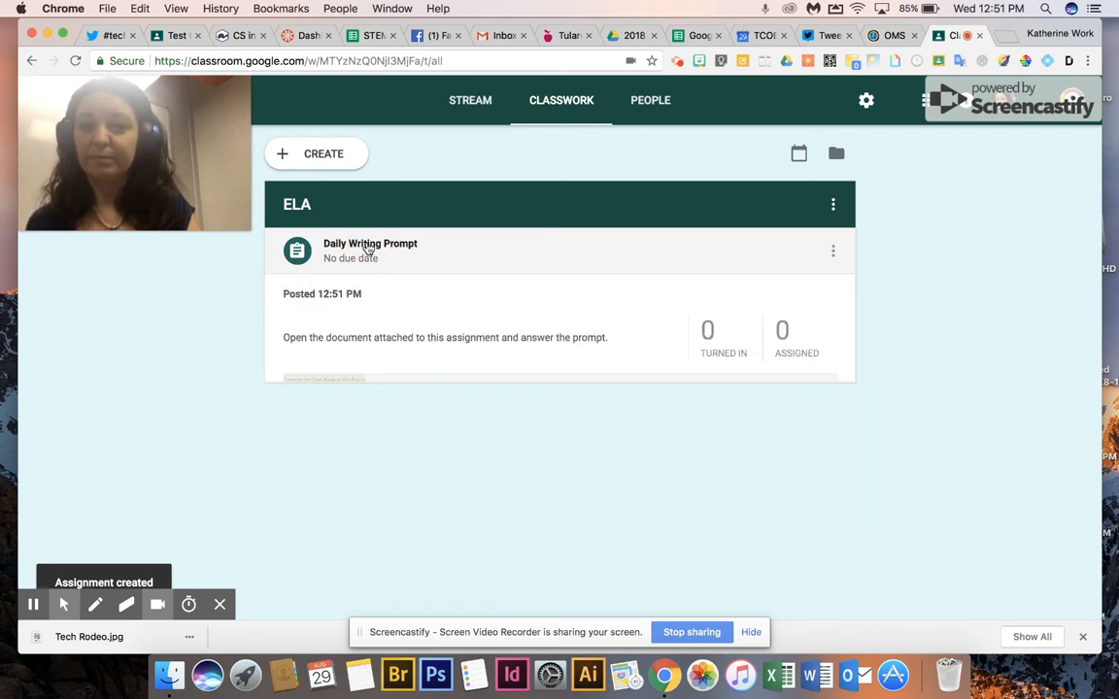